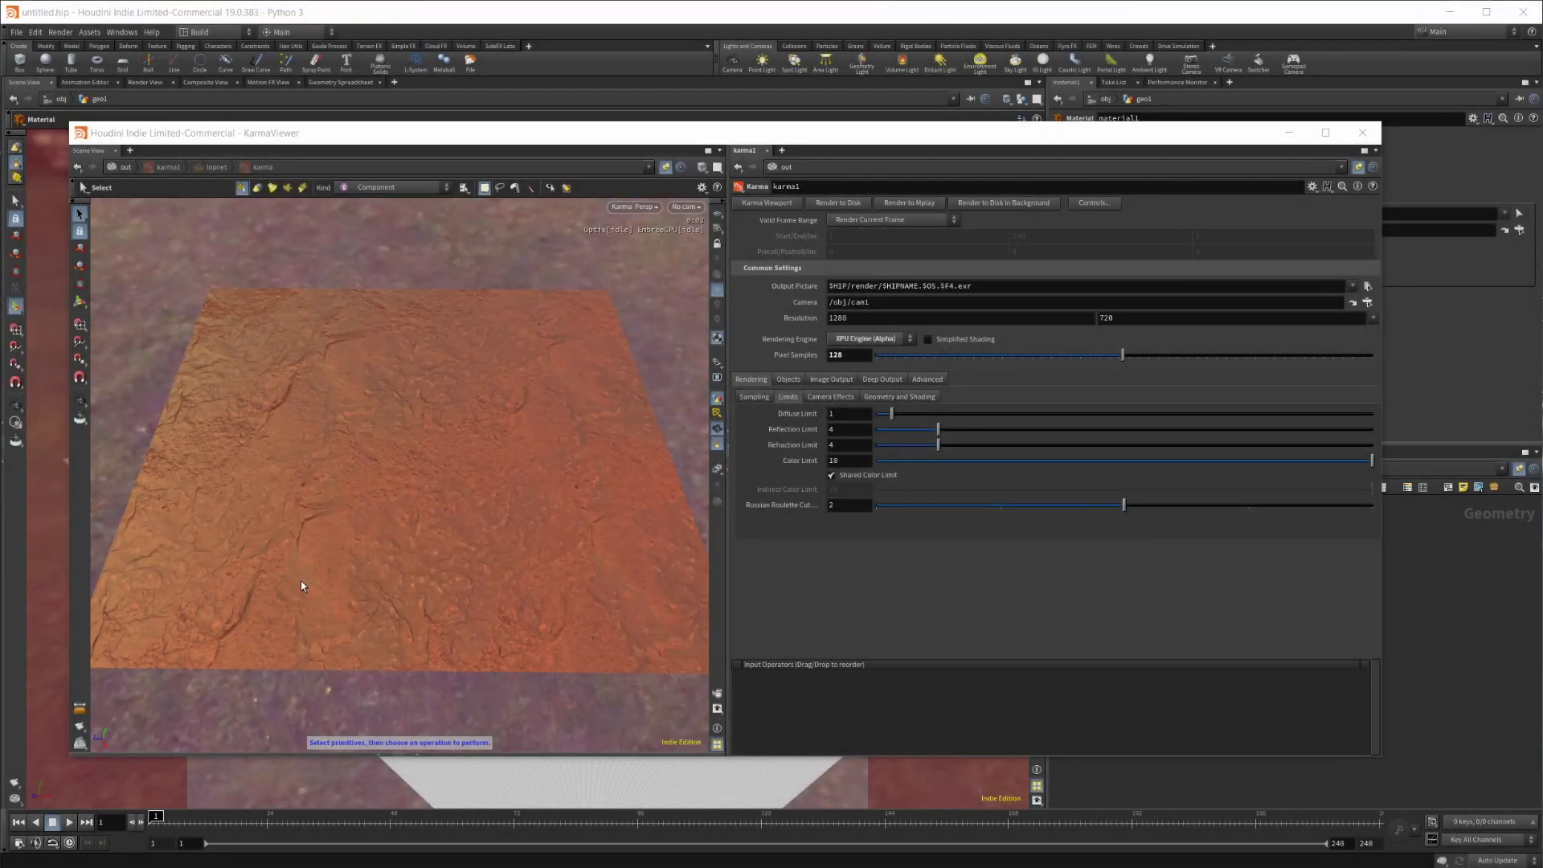
Step: Examine the rendered ground surface in the Karma viewer from several angles
{"action": "left_click_drag", "start_coordinate": [507, 611], "coordinate": [457, 630], "text": "alt"}
{"action": "key", "text": "s"}
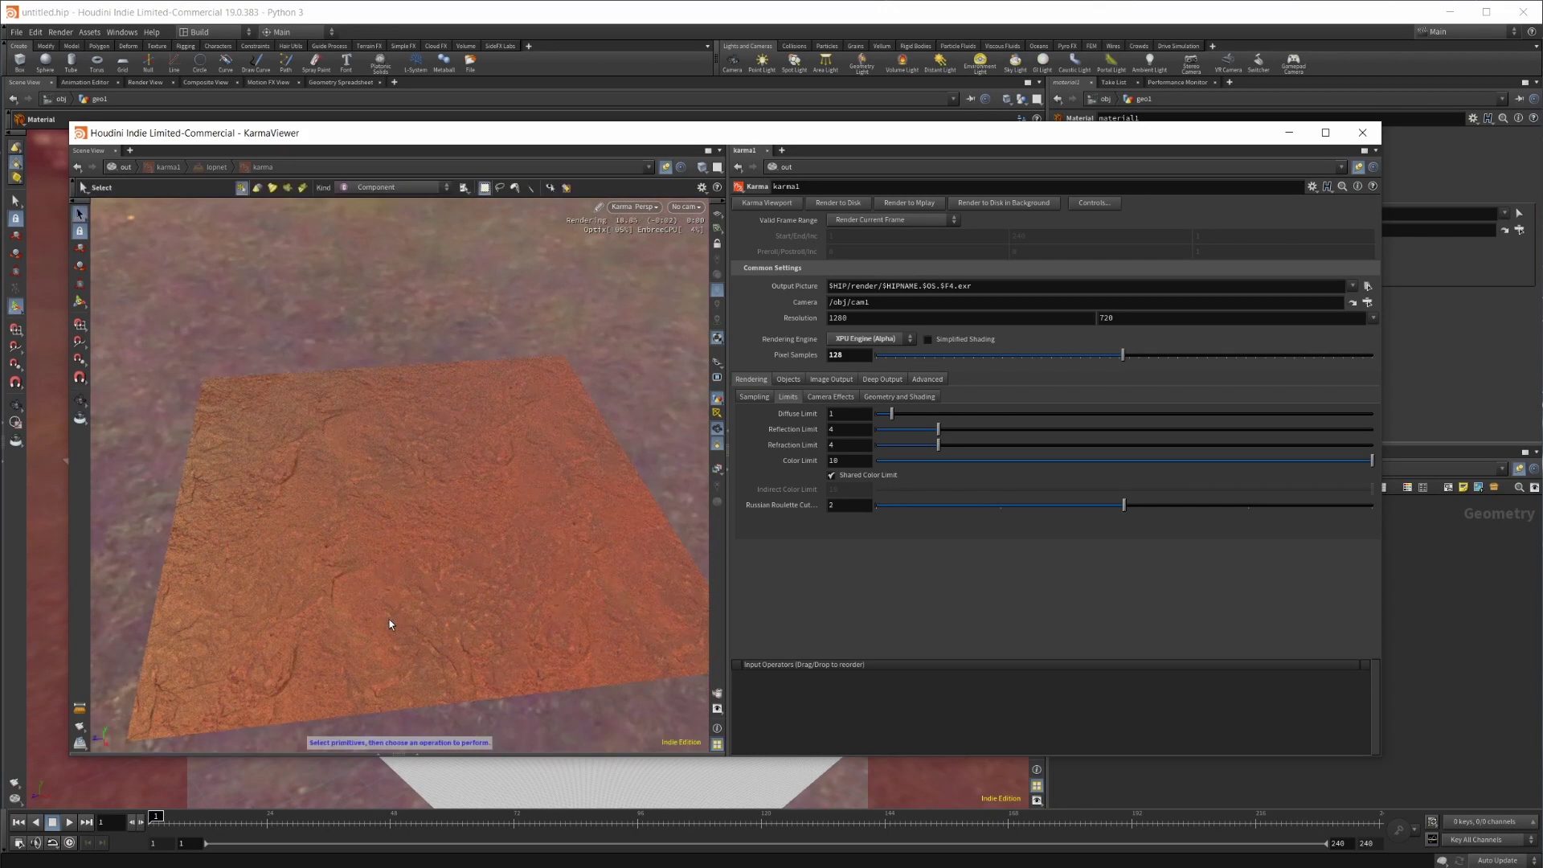
{"action": "left_click_drag", "start_coordinate": [390, 625], "coordinate": [349, 662], "text": "alt"}
{"action": "left_click_drag", "start_coordinate": [520, 677], "coordinate": [512, 716], "text": "alt"}
{"action": "left_click", "coordinate": [1288, 132]}
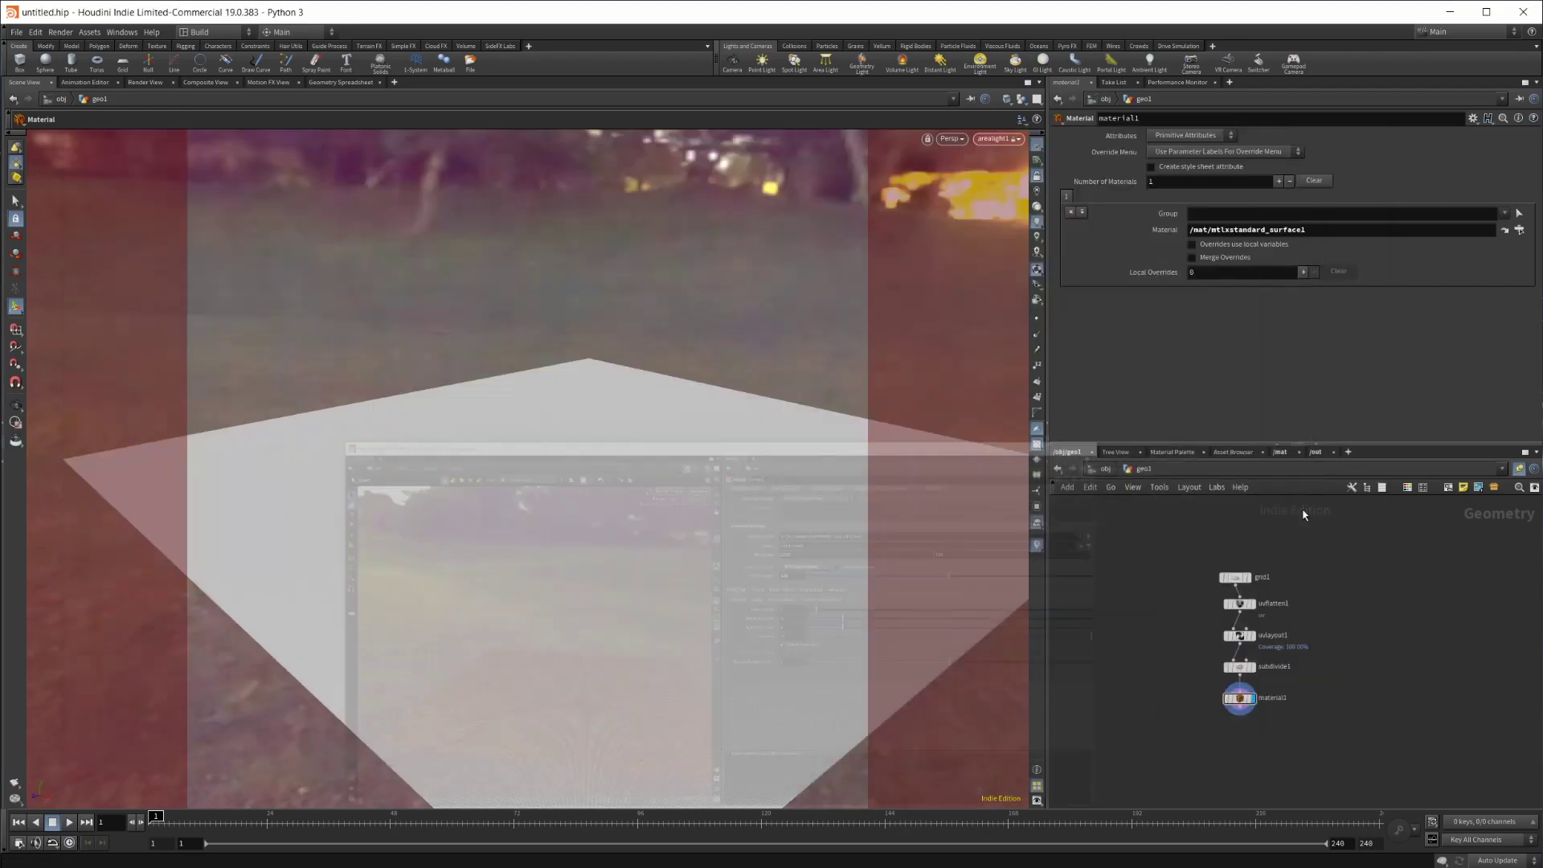
Step: Review the material network from mtlxstandard_surface1 and mtlxdisplacement1 to mtlxsurfacematerial1, and recheck the Karma render
{"action": "left_click", "coordinate": [1280, 452]}
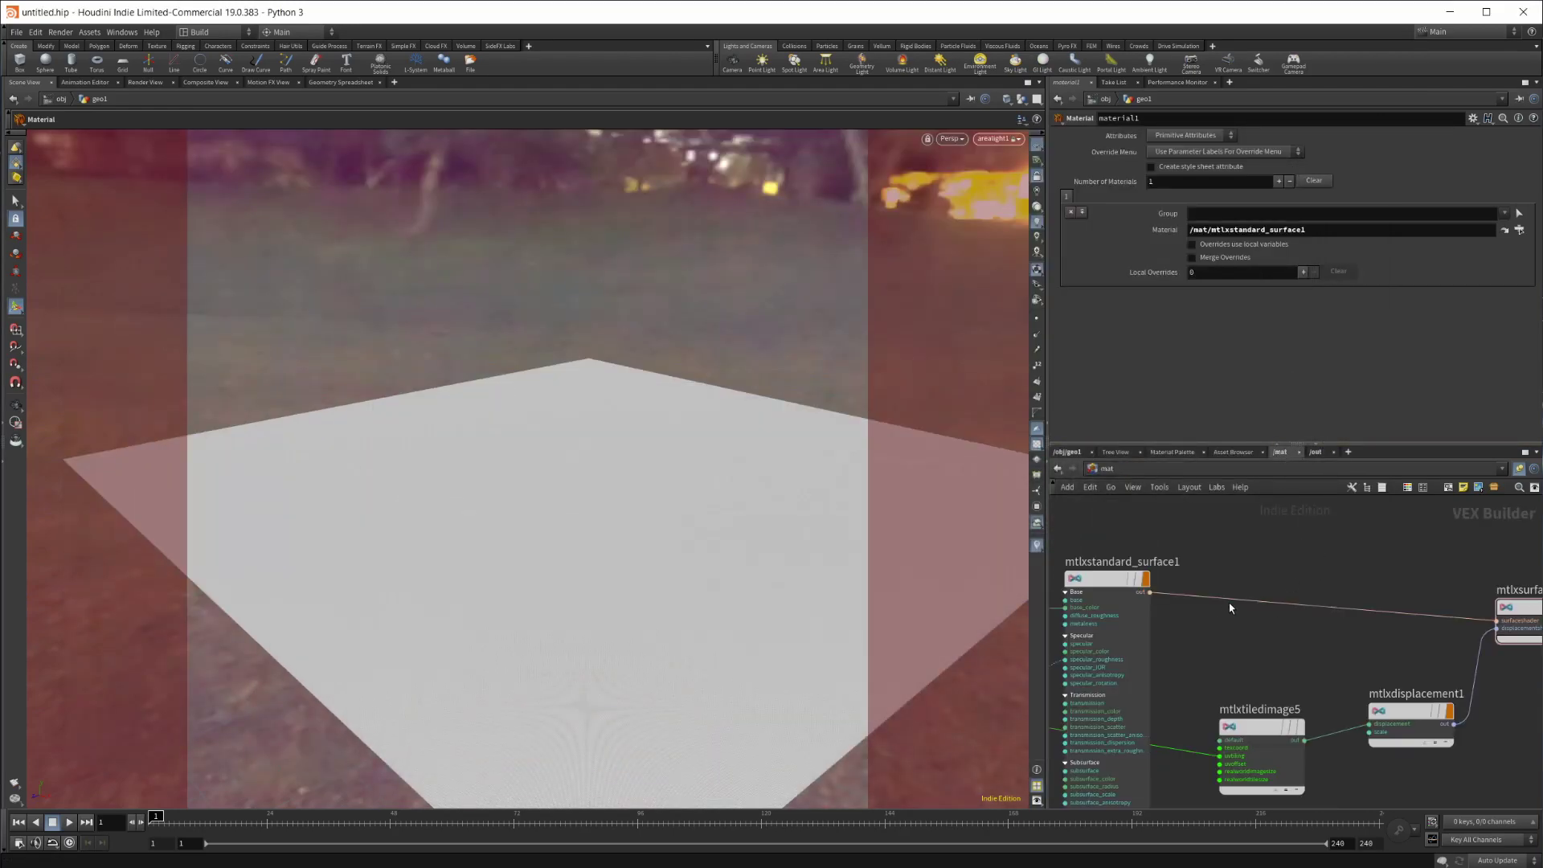
{"action": "left_click", "coordinate": [1348, 584]}
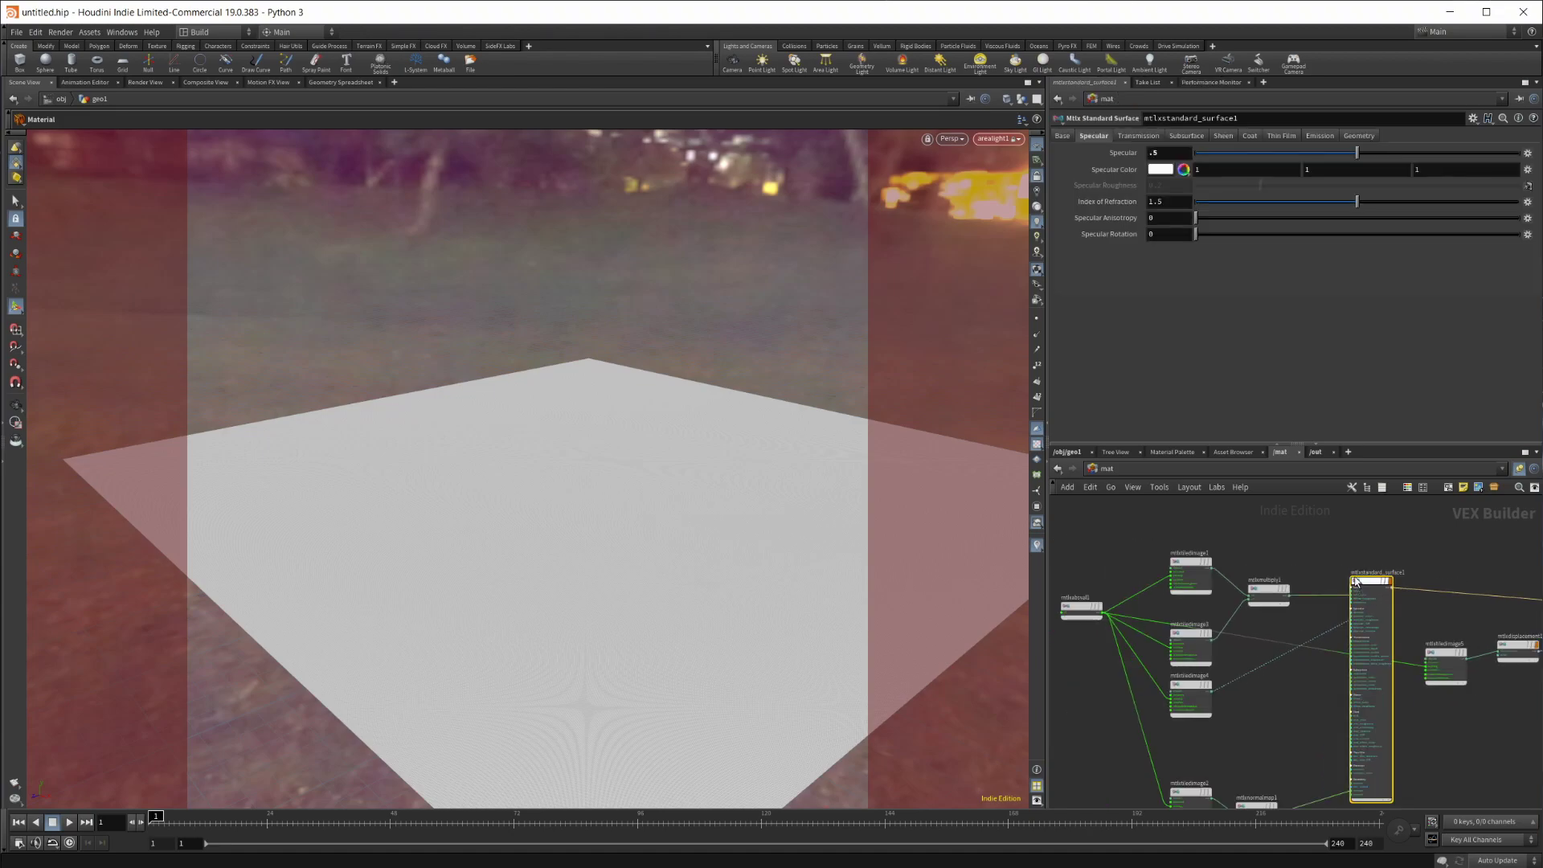
{"action": "scroll", "coordinate": [1285, 679], "scroll_direction": "up", "scroll_amount": 2}
{"action": "middle_click_drag", "start_coordinate": [1238, 660], "coordinate": [1191, 682]}
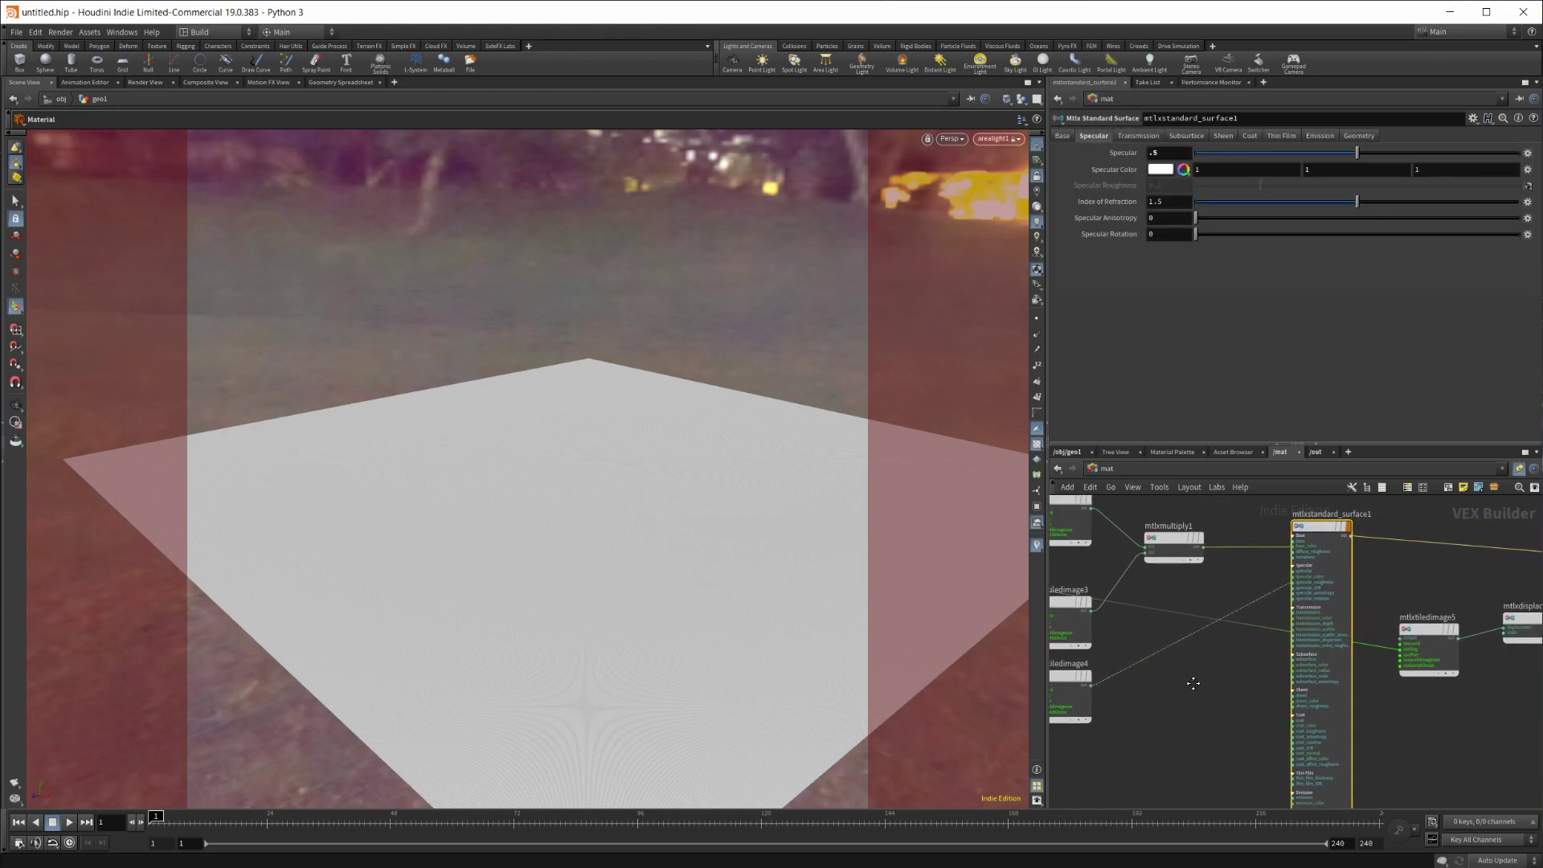
{"action": "middle_click_drag", "start_coordinate": [1434, 596], "coordinate": [1240, 585]}
{"action": "left_click_drag", "start_coordinate": [1247, 569], "coordinate": [1370, 696]}
{"action": "middle_click_drag", "start_coordinate": [1433, 662], "coordinate": [1391, 681]}
{"action": "left_click", "coordinate": [1379, 553]}
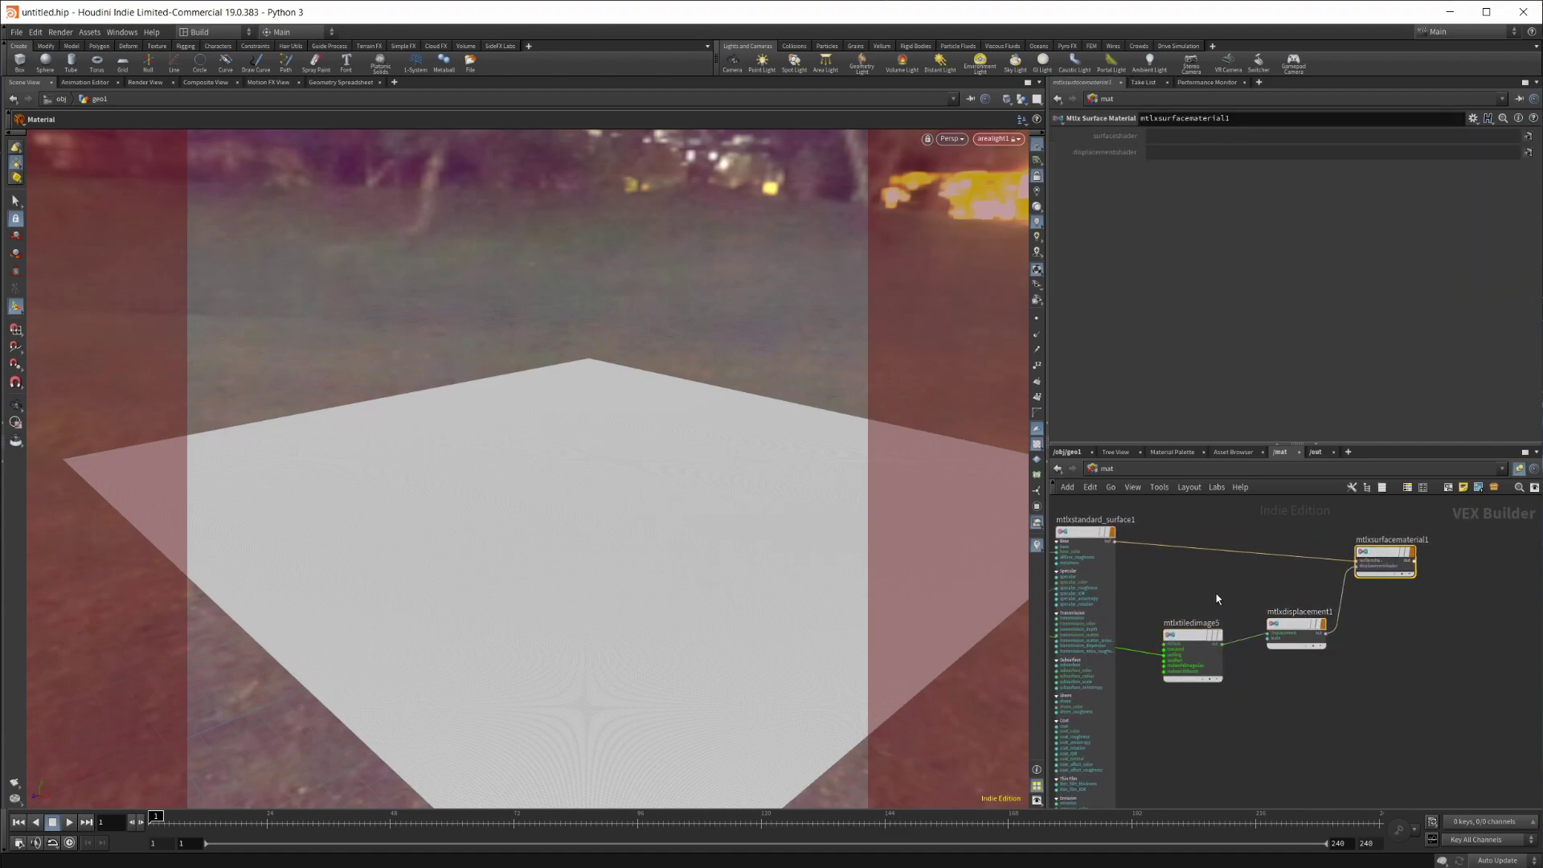
{"action": "mouse_move", "coordinate": [750, 840]}
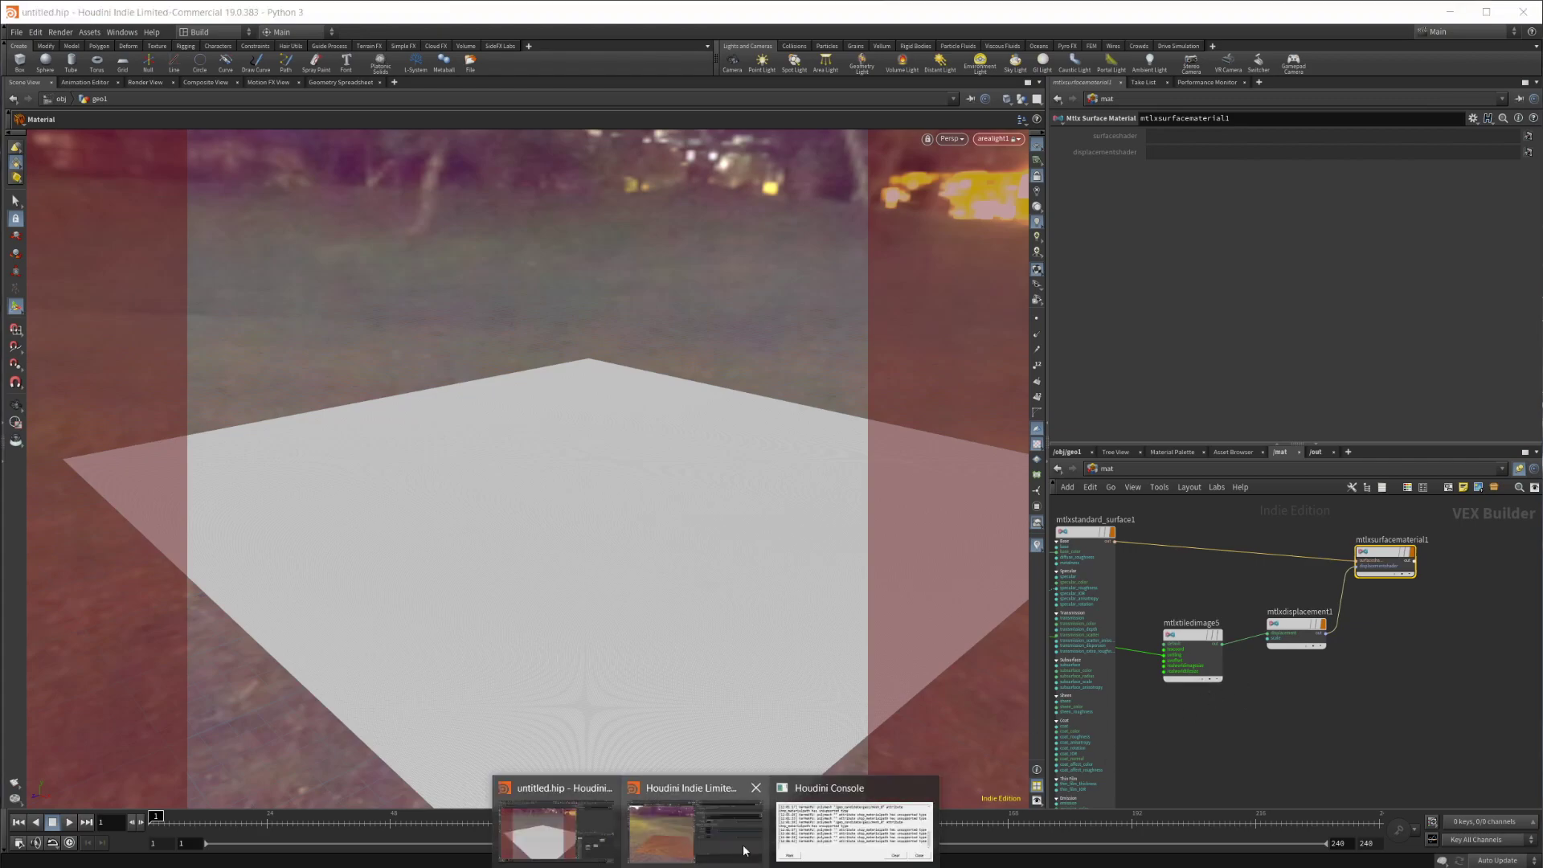
{"action": "left_click", "coordinate": [684, 826]}
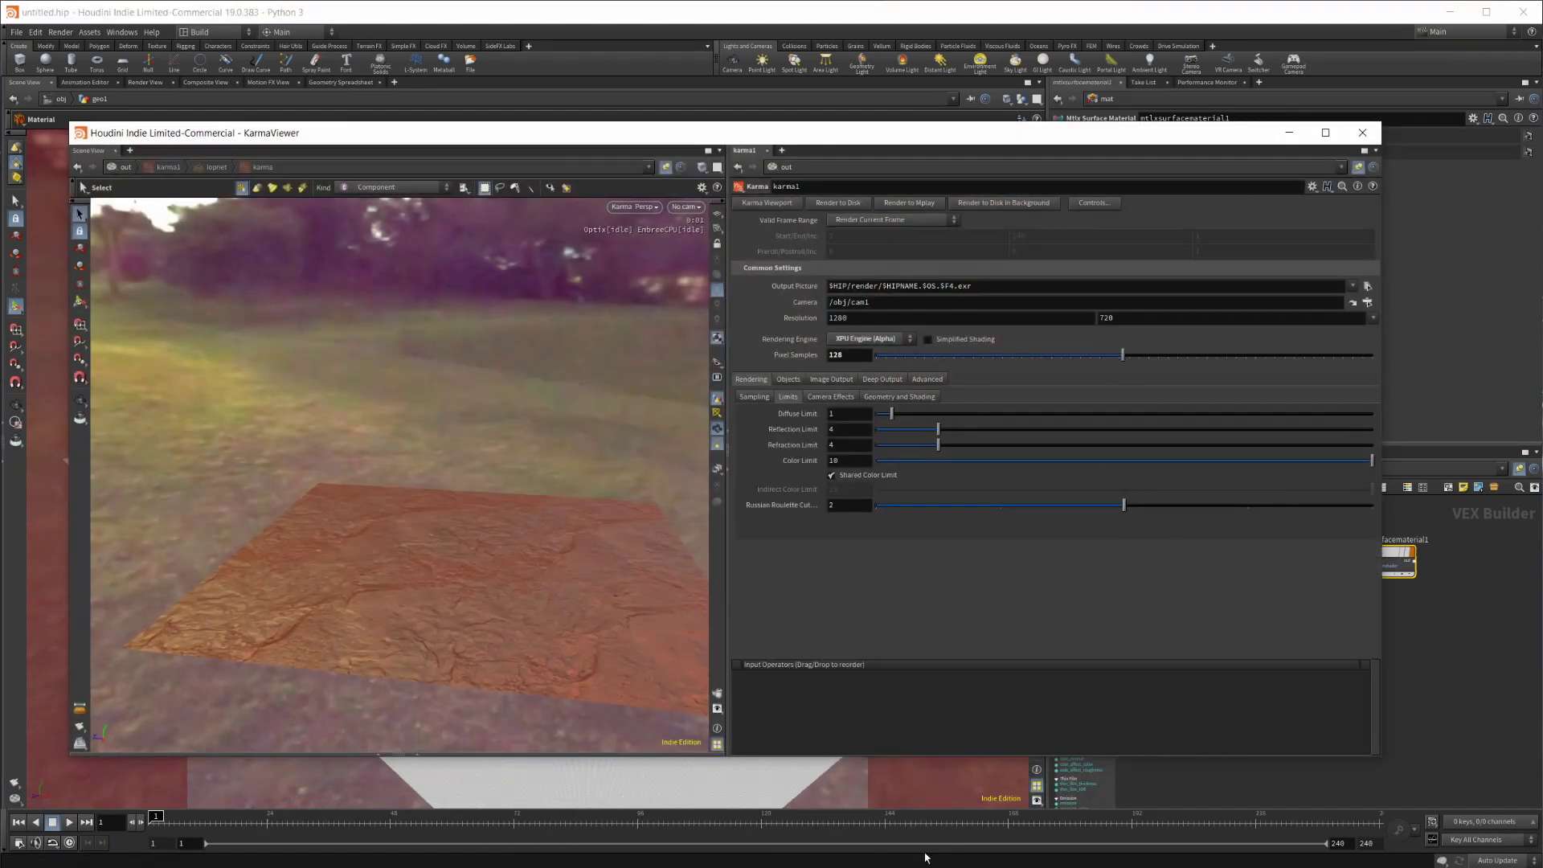
{"action": "left_click", "coordinate": [1289, 132]}
Step: Assign mtlxsurfacematerial1 as the material on geo1's material1 node
{"action": "left_click", "coordinate": [1062, 452]}
{"action": "scroll", "coordinate": [1295, 646], "scroll_direction": "up", "scroll_amount": 3}
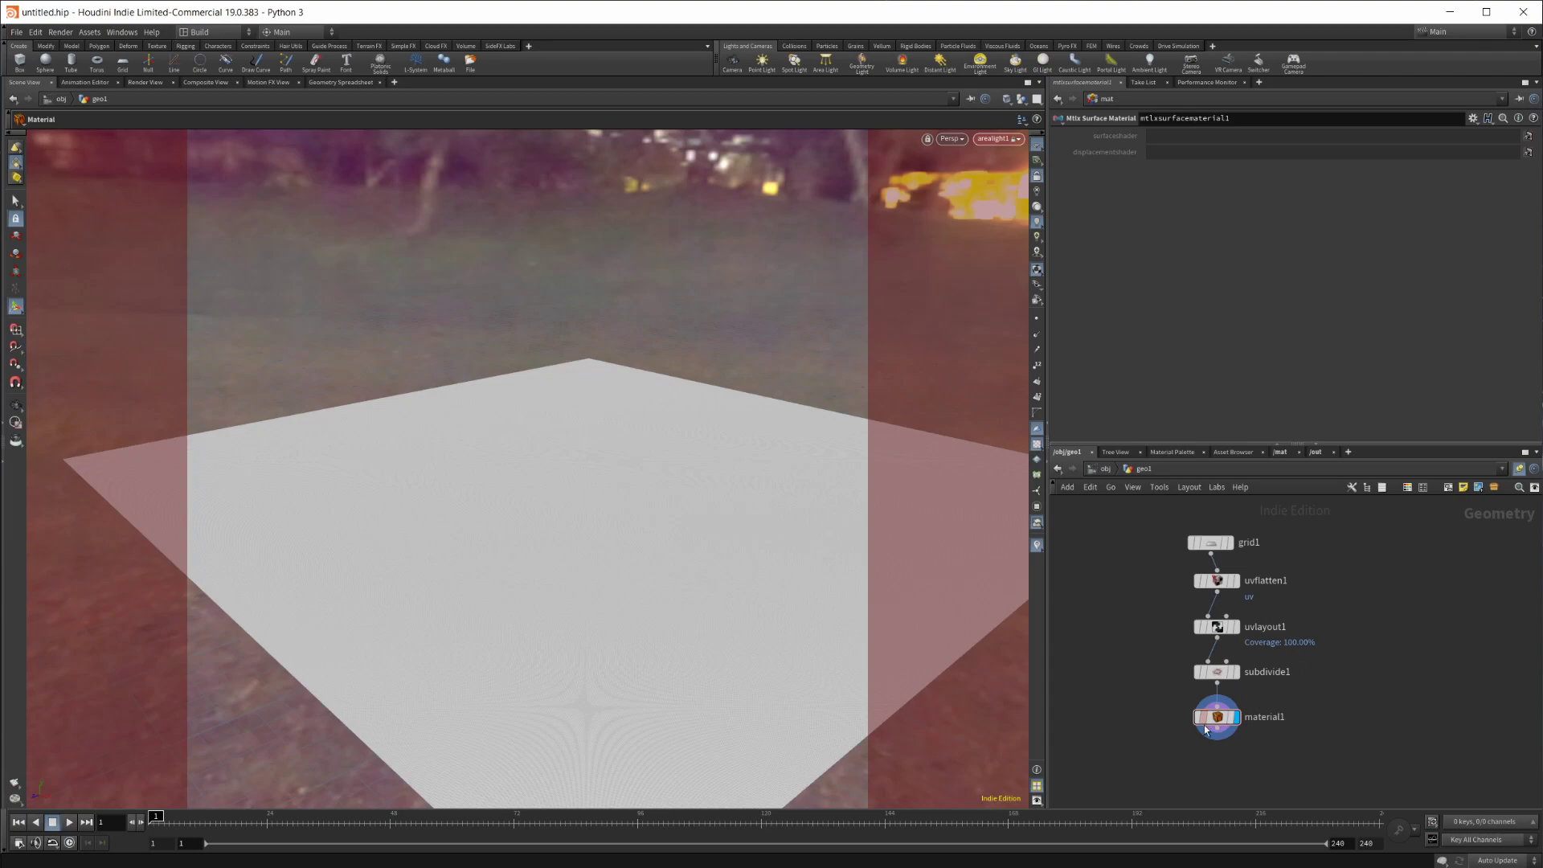
{"action": "left_click", "coordinate": [1215, 717]}
{"action": "left_click", "coordinate": [1518, 231]}
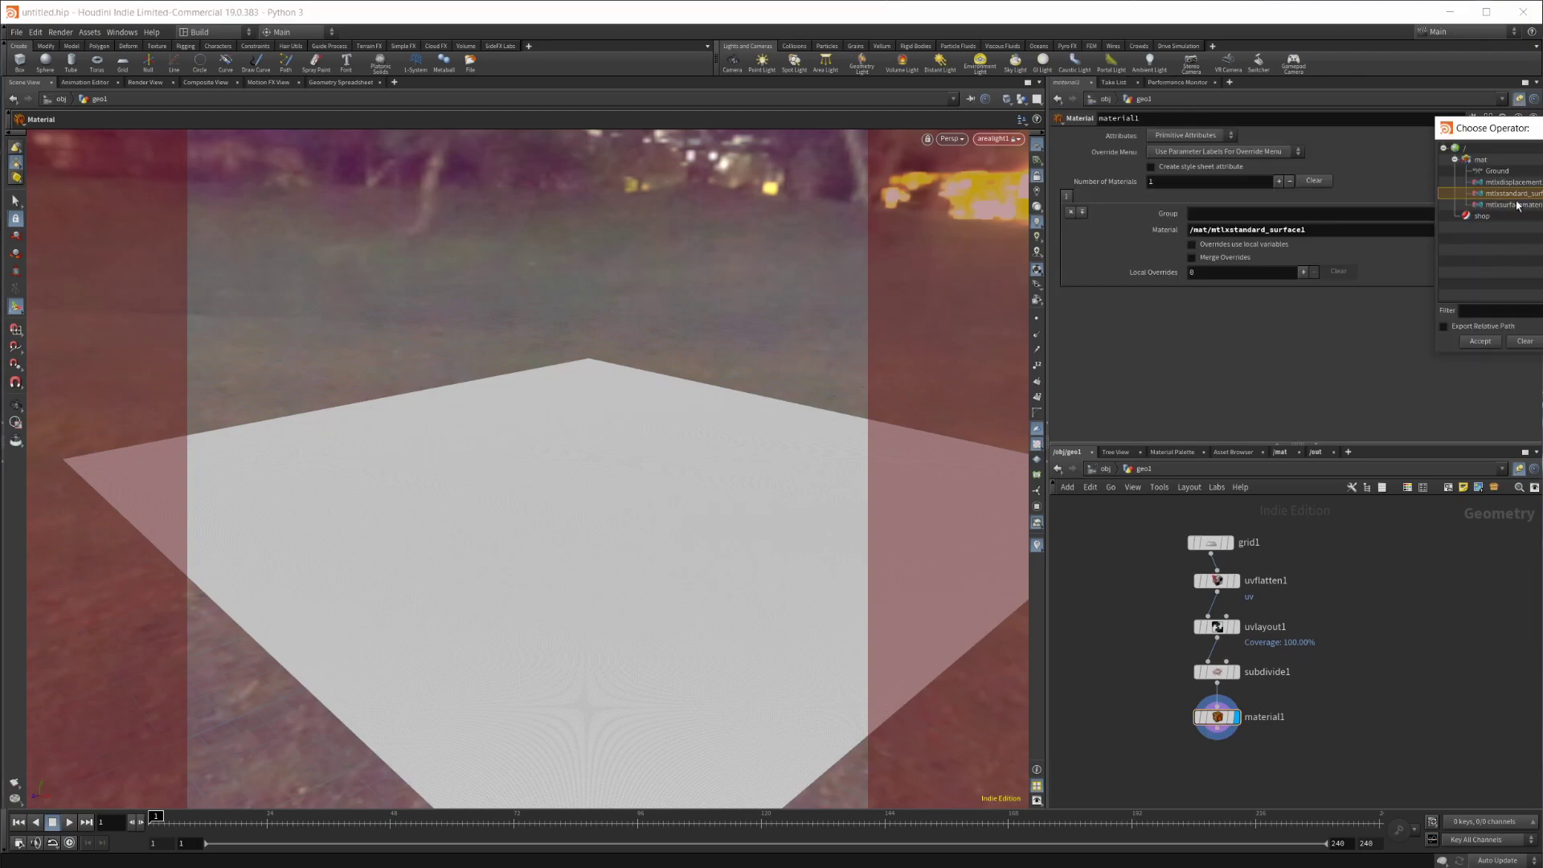
{"action": "left_click", "coordinate": [1521, 183]}
{"action": "left_click", "coordinate": [1511, 205]}
{"action": "left_click", "coordinate": [1481, 341]}
Step: Check how the ground renders in the Karma viewer with mtlxsurfacematerial1 assigned
{"action": "mouse_move", "coordinate": [543, 850]}
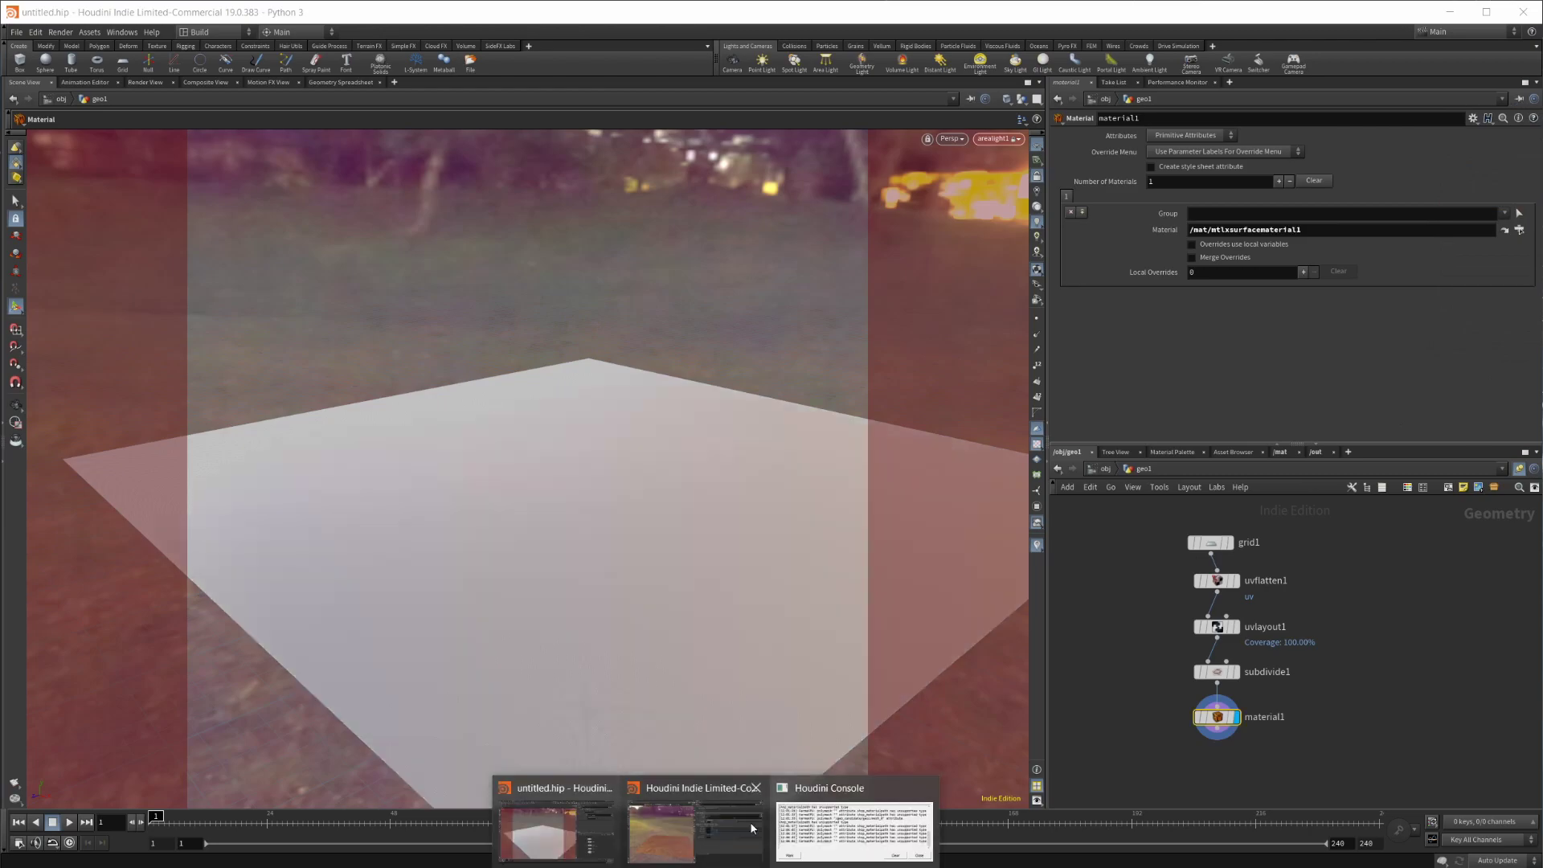
{"action": "left_click", "coordinate": [716, 815]}
{"action": "middle_click_drag", "start_coordinate": [483, 577], "coordinate": [432, 495]}
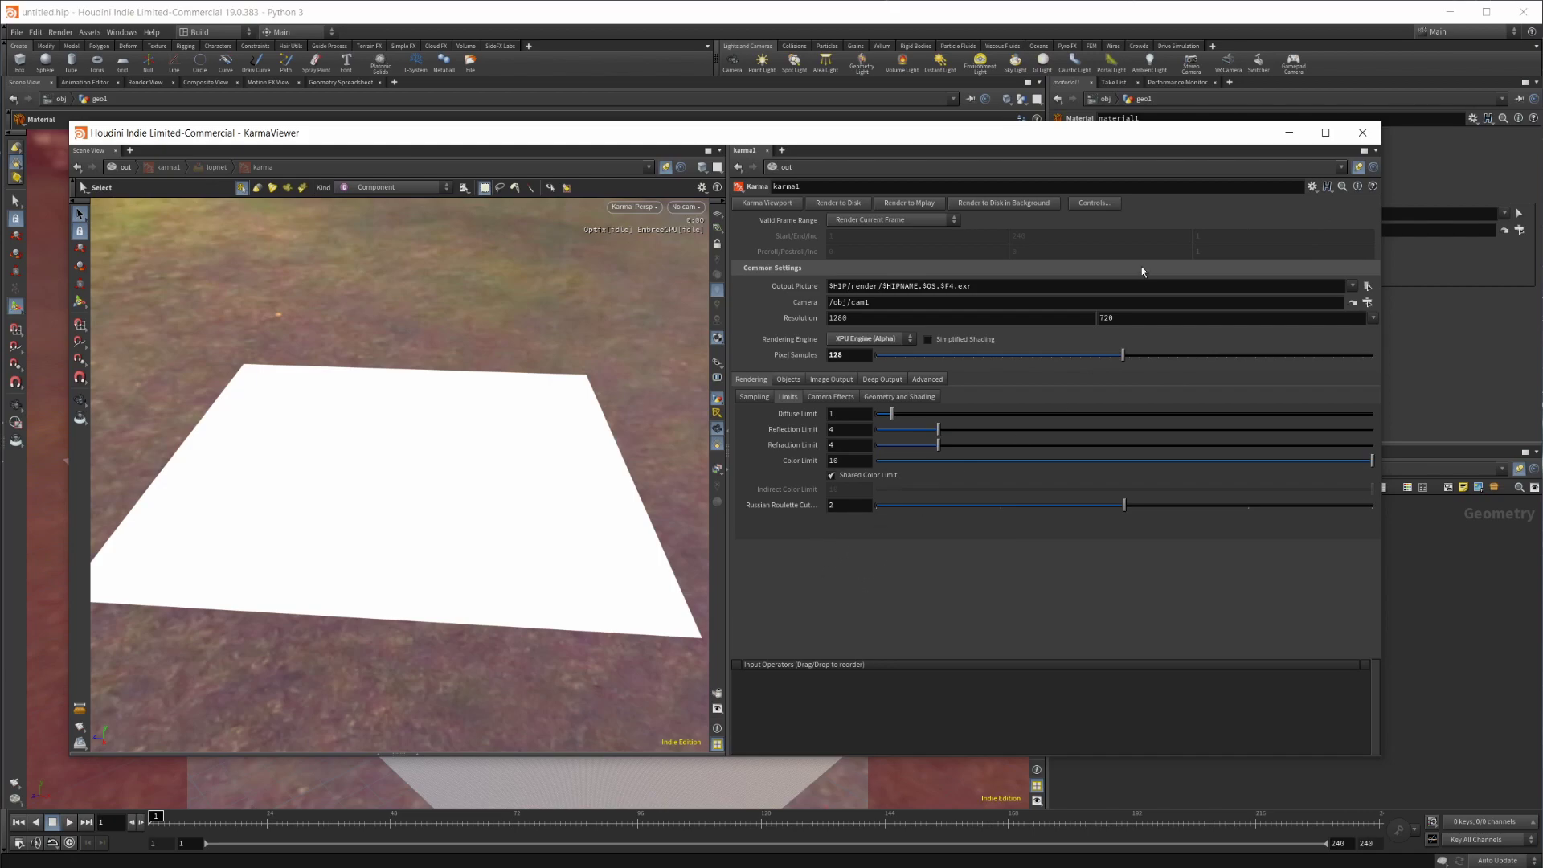
{"action": "left_click", "coordinate": [1285, 135]}
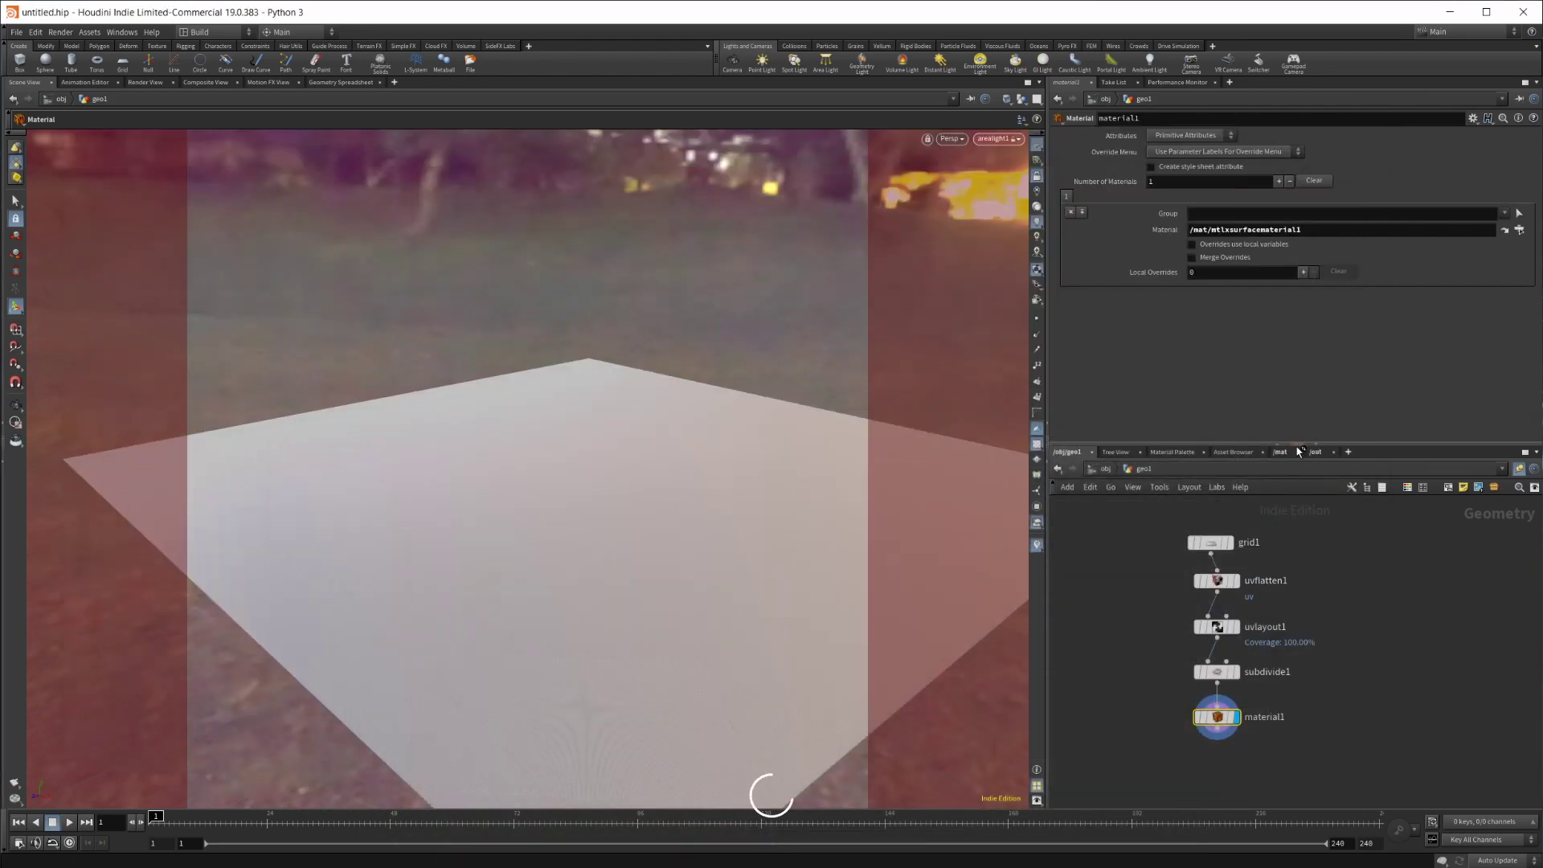
Step: Delete the mtlxsurfacematerial1 node from the material network
{"action": "middle_click_drag", "start_coordinate": [1382, 652], "coordinate": [1258, 653]}
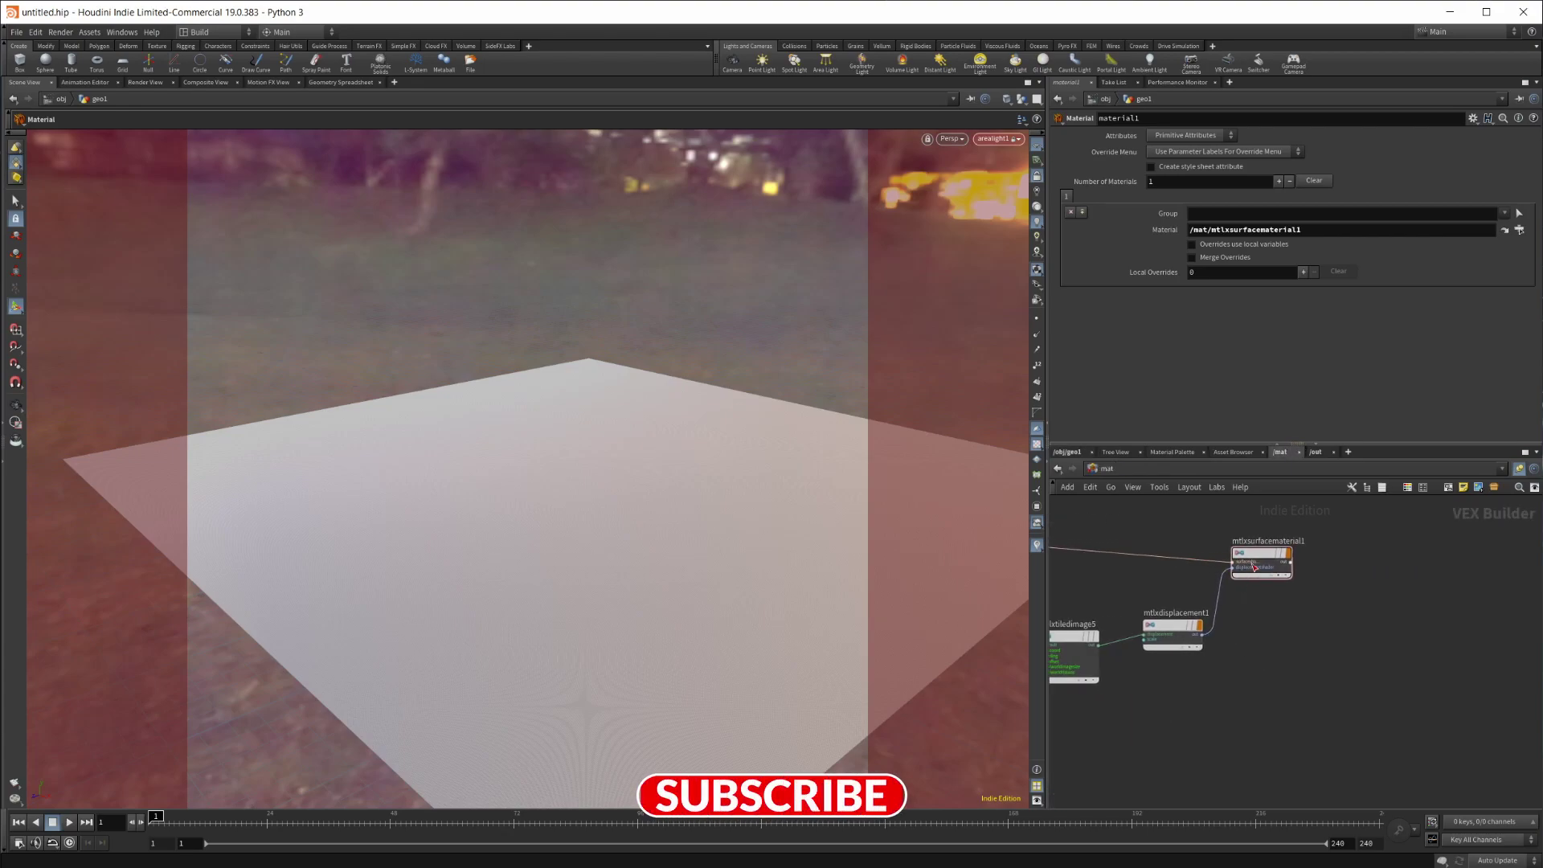
{"action": "left_click", "coordinate": [1234, 560]}
{"action": "key", "text": "Escape"}
{"action": "left_click", "coordinate": [1257, 554]}
{"action": "key", "text": "Delete"}
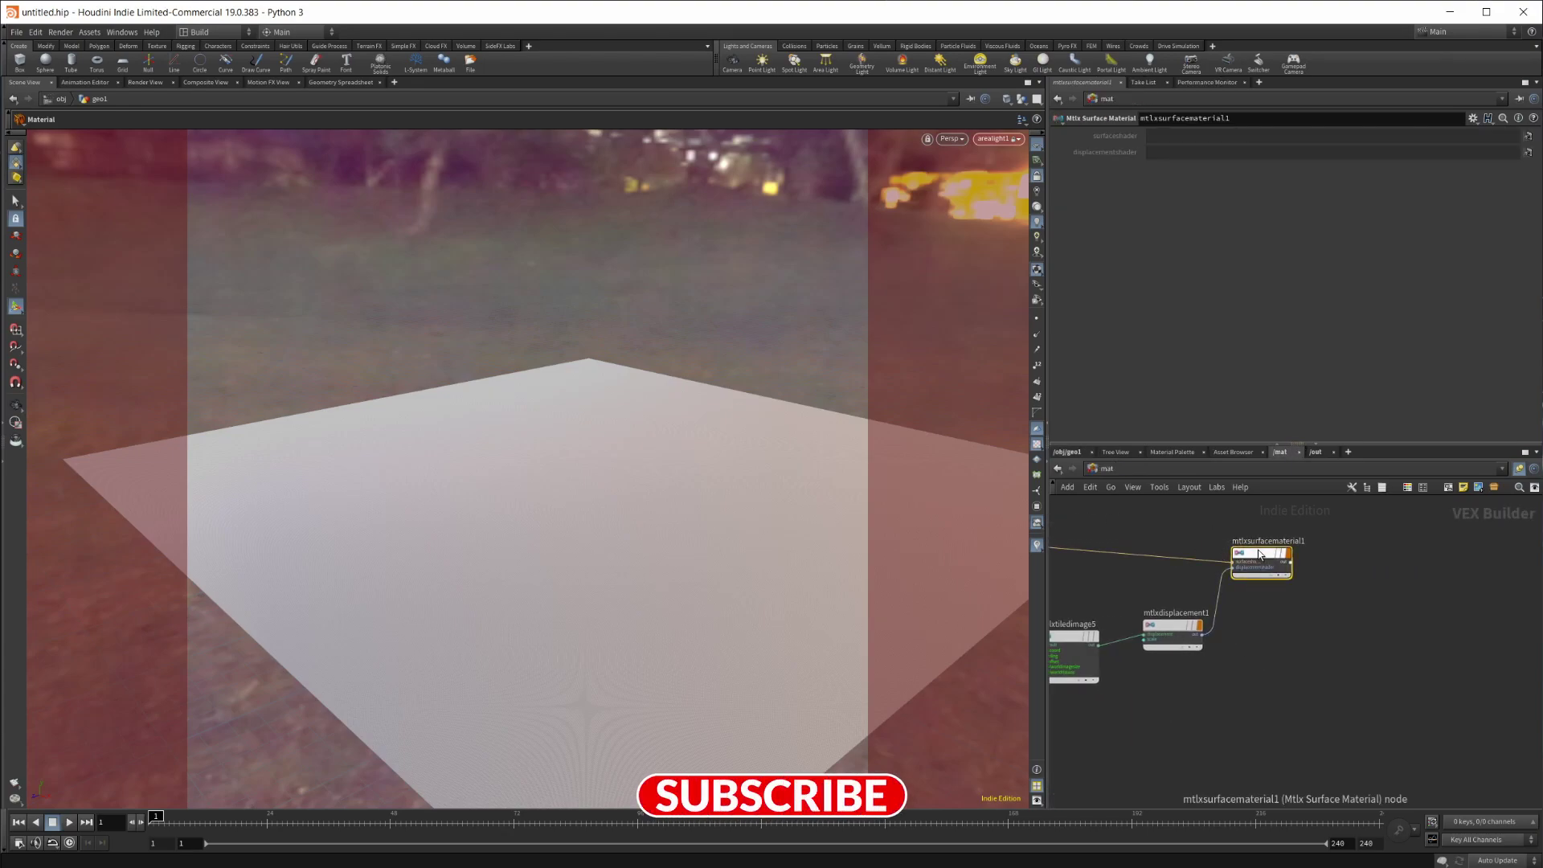
Step: Move the Ground collect node closer to the mtlxdisplacement1 node in the material network
{"action": "scroll", "coordinate": [1343, 611], "scroll_direction": "down", "scroll_amount": 3}
{"action": "middle_click_drag", "start_coordinate": [1375, 612], "coordinate": [1107, 593]}
{"action": "left_click_drag", "start_coordinate": [1468, 568], "coordinate": [1115, 574]}
{"action": "middle_click_drag", "start_coordinate": [1264, 559], "coordinate": [1408, 564]}
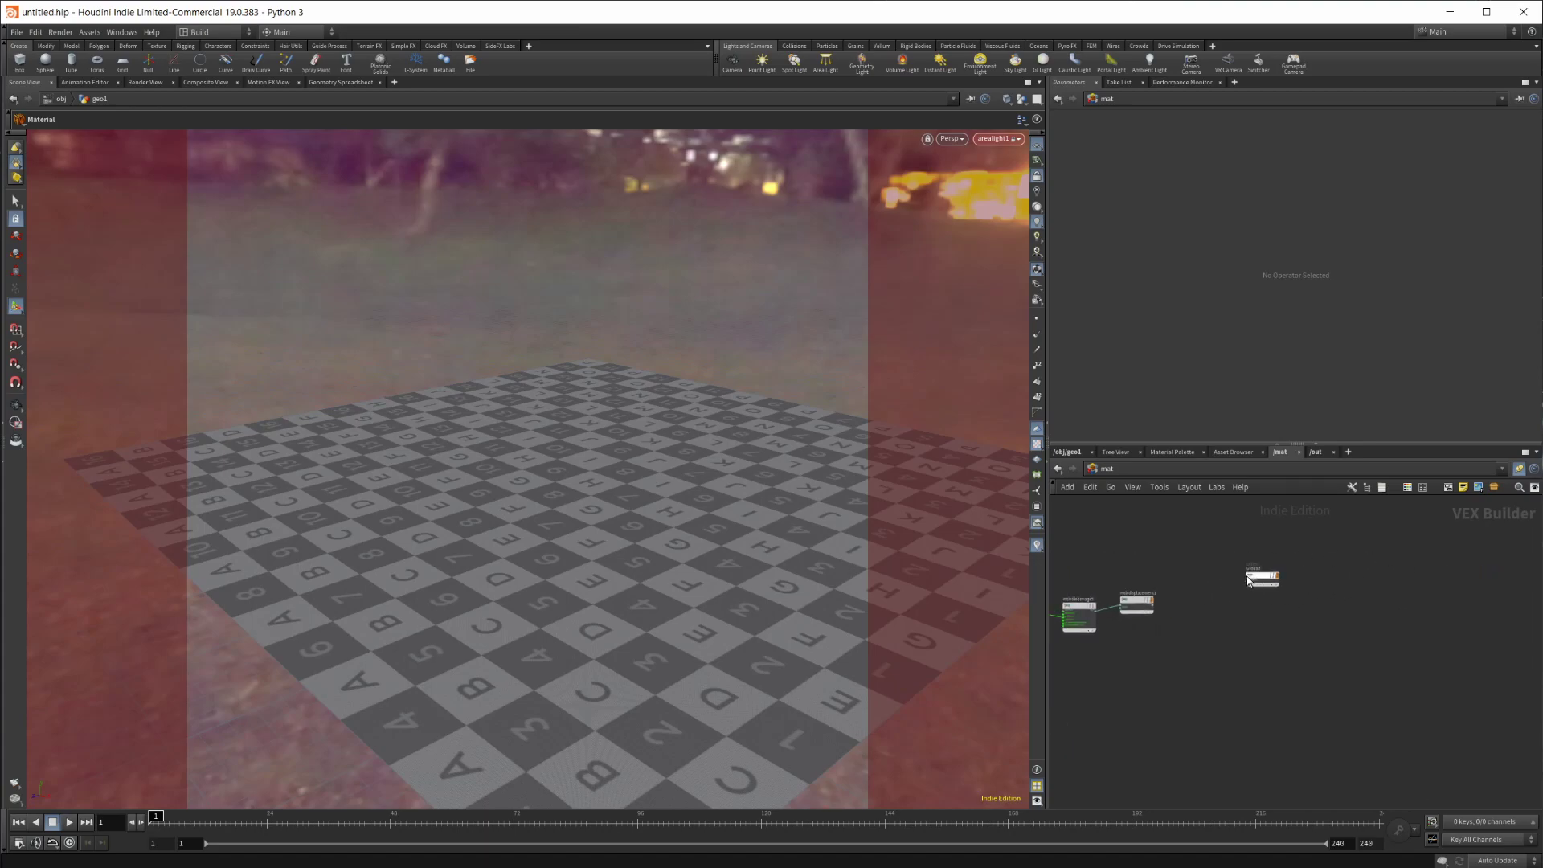
{"action": "left_click_drag", "start_coordinate": [1246, 579], "coordinate": [1190, 570]}
{"action": "scroll", "coordinate": [1140, 569], "scroll_direction": "up", "scroll_amount": 3}
{"action": "middle_click_drag", "start_coordinate": [1140, 571], "coordinate": [1258, 605]}
{"action": "scroll", "coordinate": [1284, 589], "scroll_direction": "up", "scroll_amount": 2}
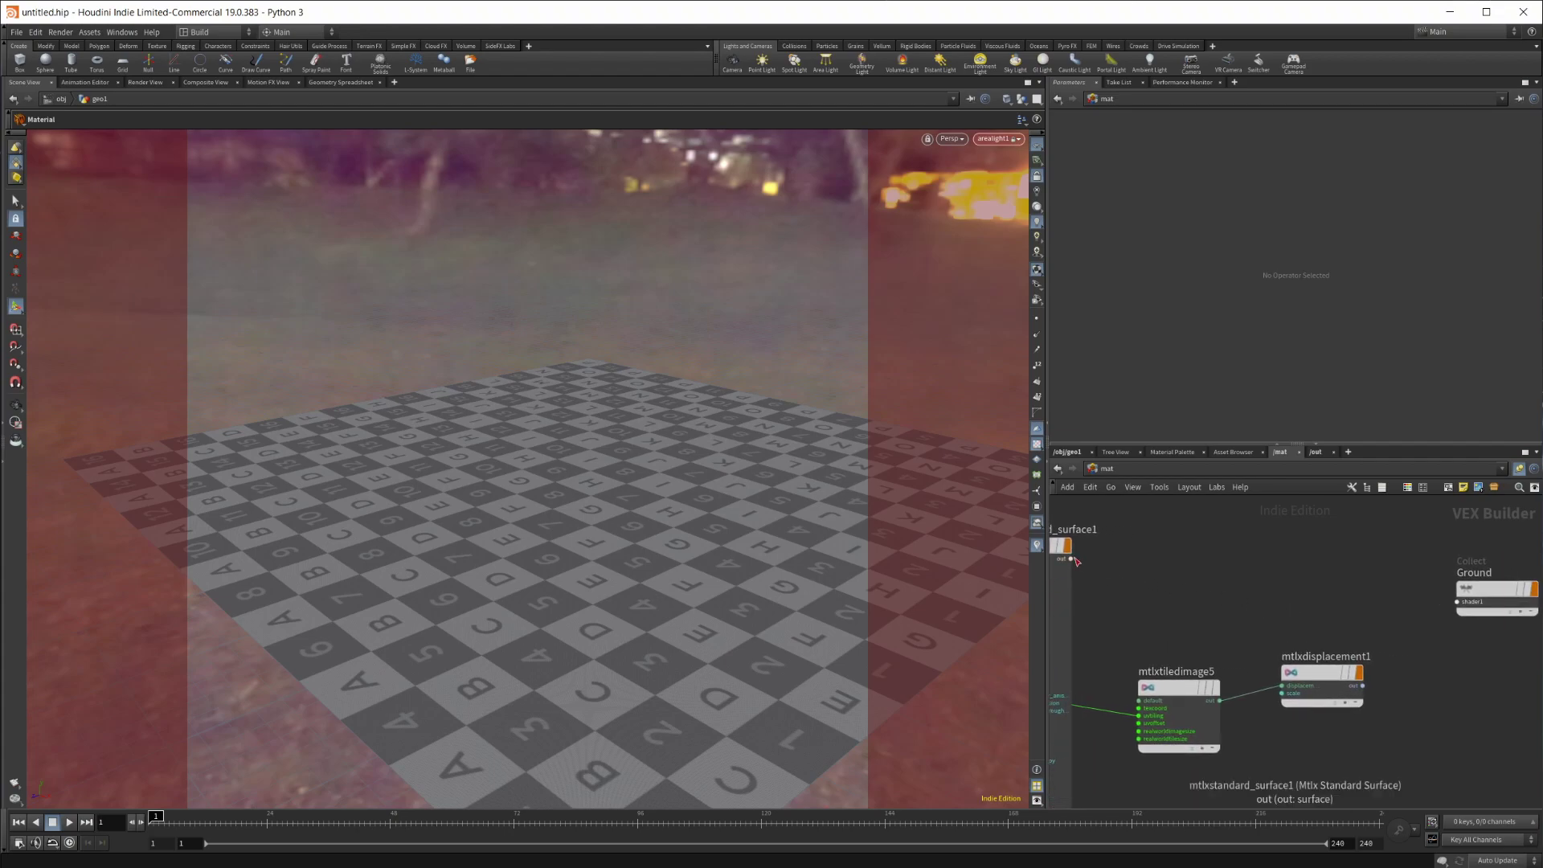
Step: Connect the outputs of mtlxstandard_surface1 and mtlxdisplacement1 to the shader inputs of the Ground collect node
{"action": "left_click_drag", "start_coordinate": [1070, 558], "coordinate": [1458, 601]}
{"action": "middle_click_drag", "start_coordinate": [1383, 672], "coordinate": [1290, 664]}
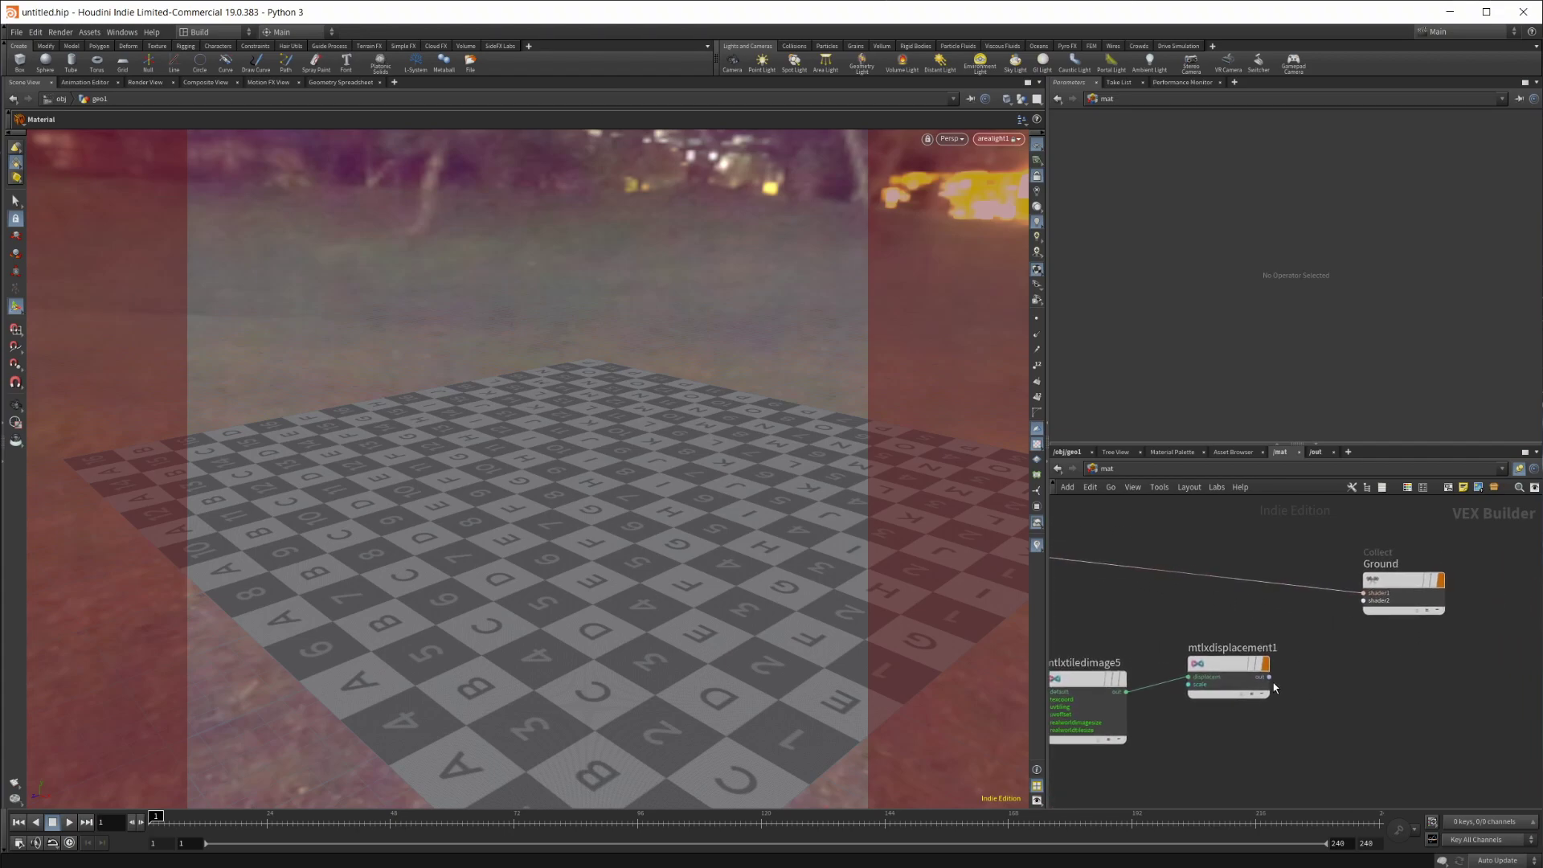
{"action": "left_click_drag", "start_coordinate": [1271, 678], "coordinate": [1363, 600]}
Step: Assign the Ground collect material (/mat/Ground) on geo1's material1 node
{"action": "left_click", "coordinate": [1079, 455]}
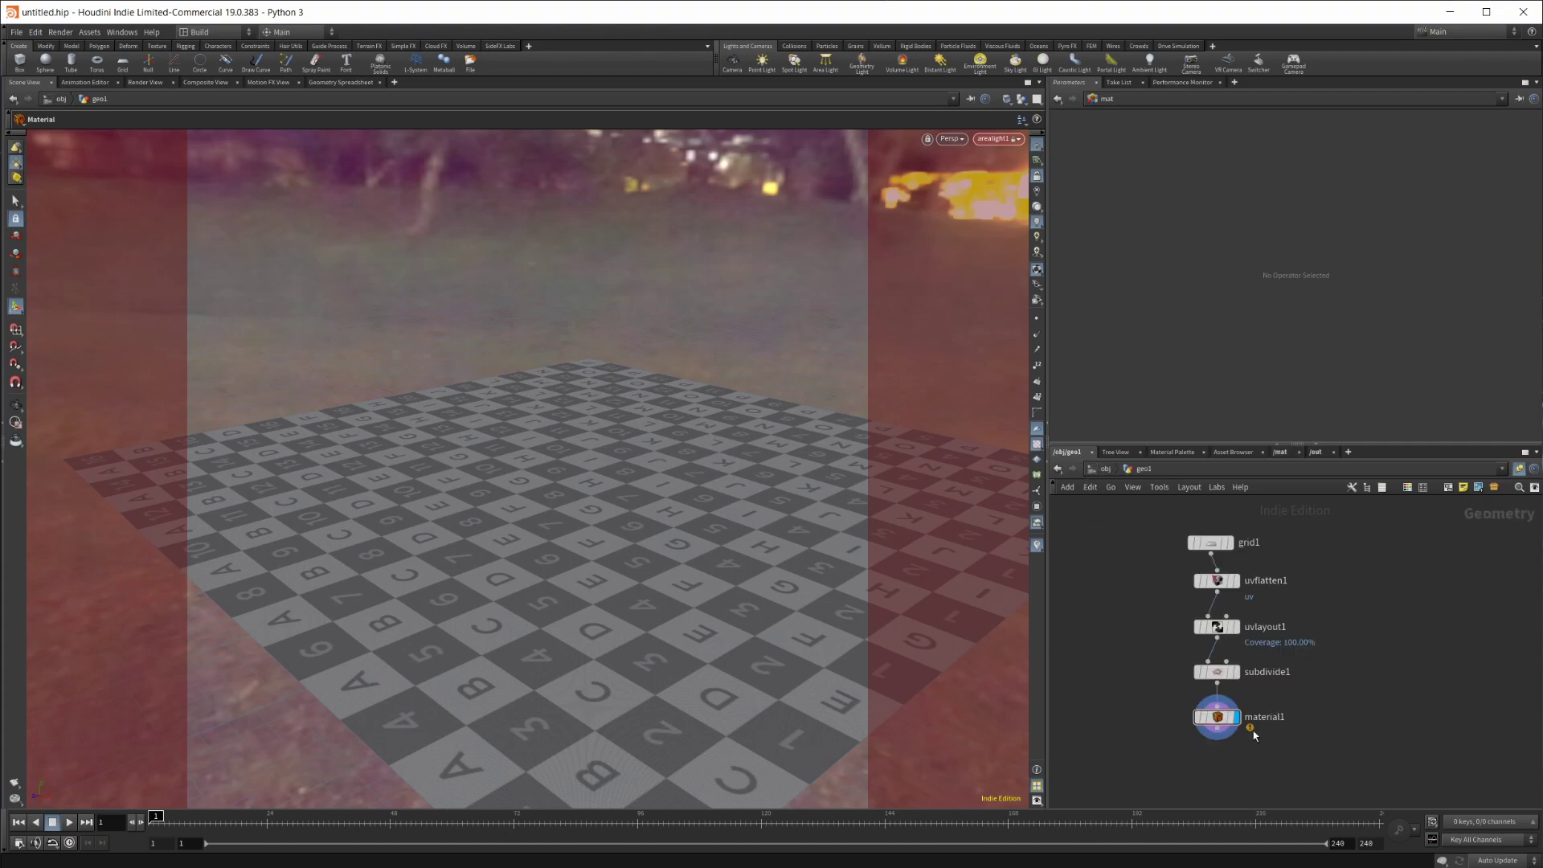
{"action": "left_click", "coordinate": [1216, 717]}
{"action": "left_click", "coordinate": [1517, 231]}
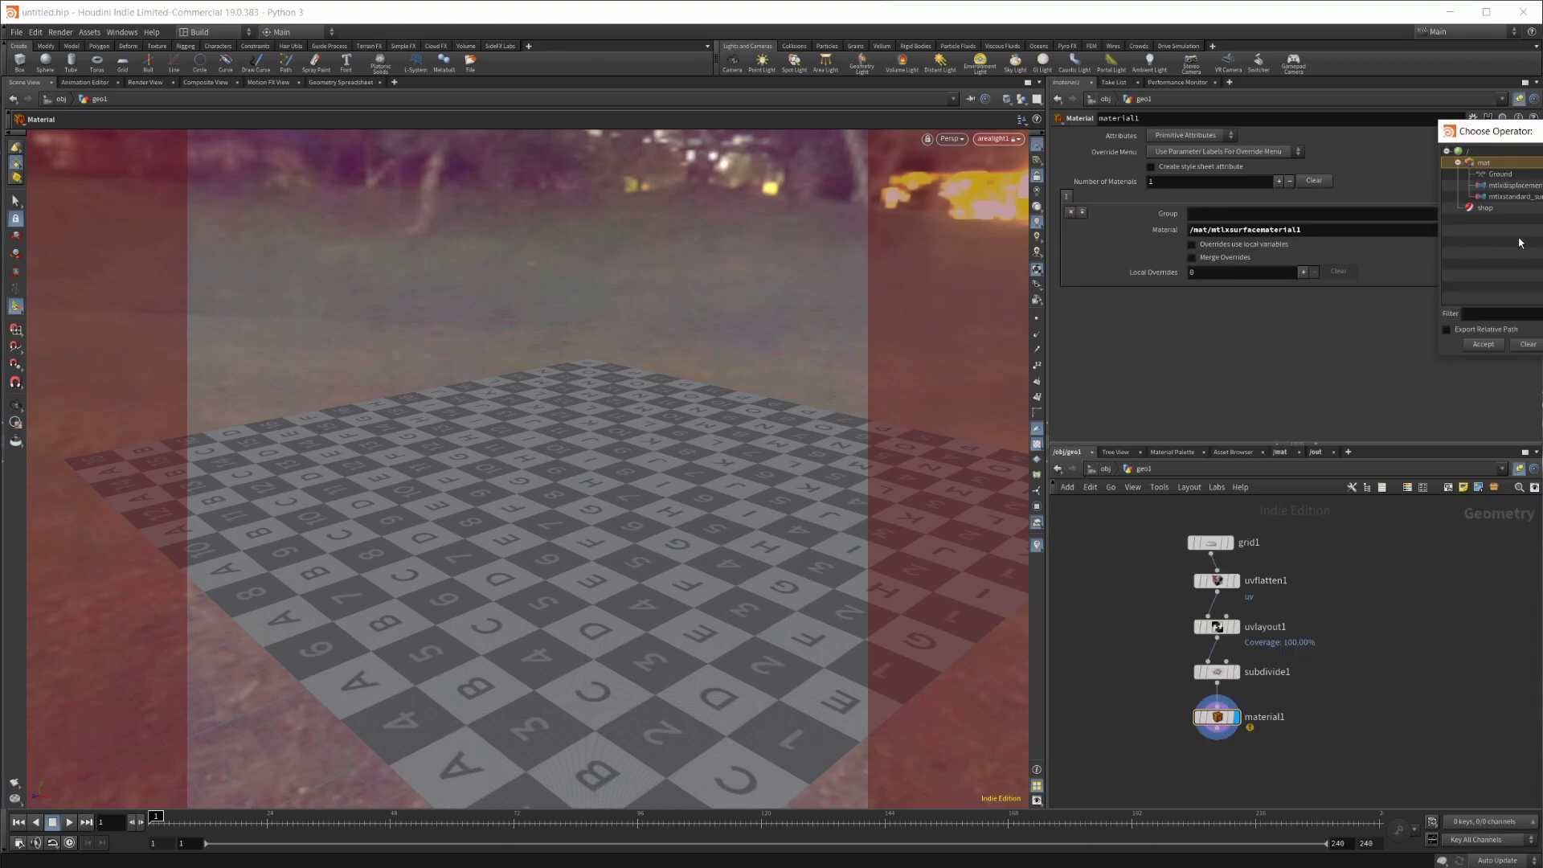
{"action": "left_click", "coordinate": [1496, 173]}
{"action": "left_click", "coordinate": [1484, 345]}
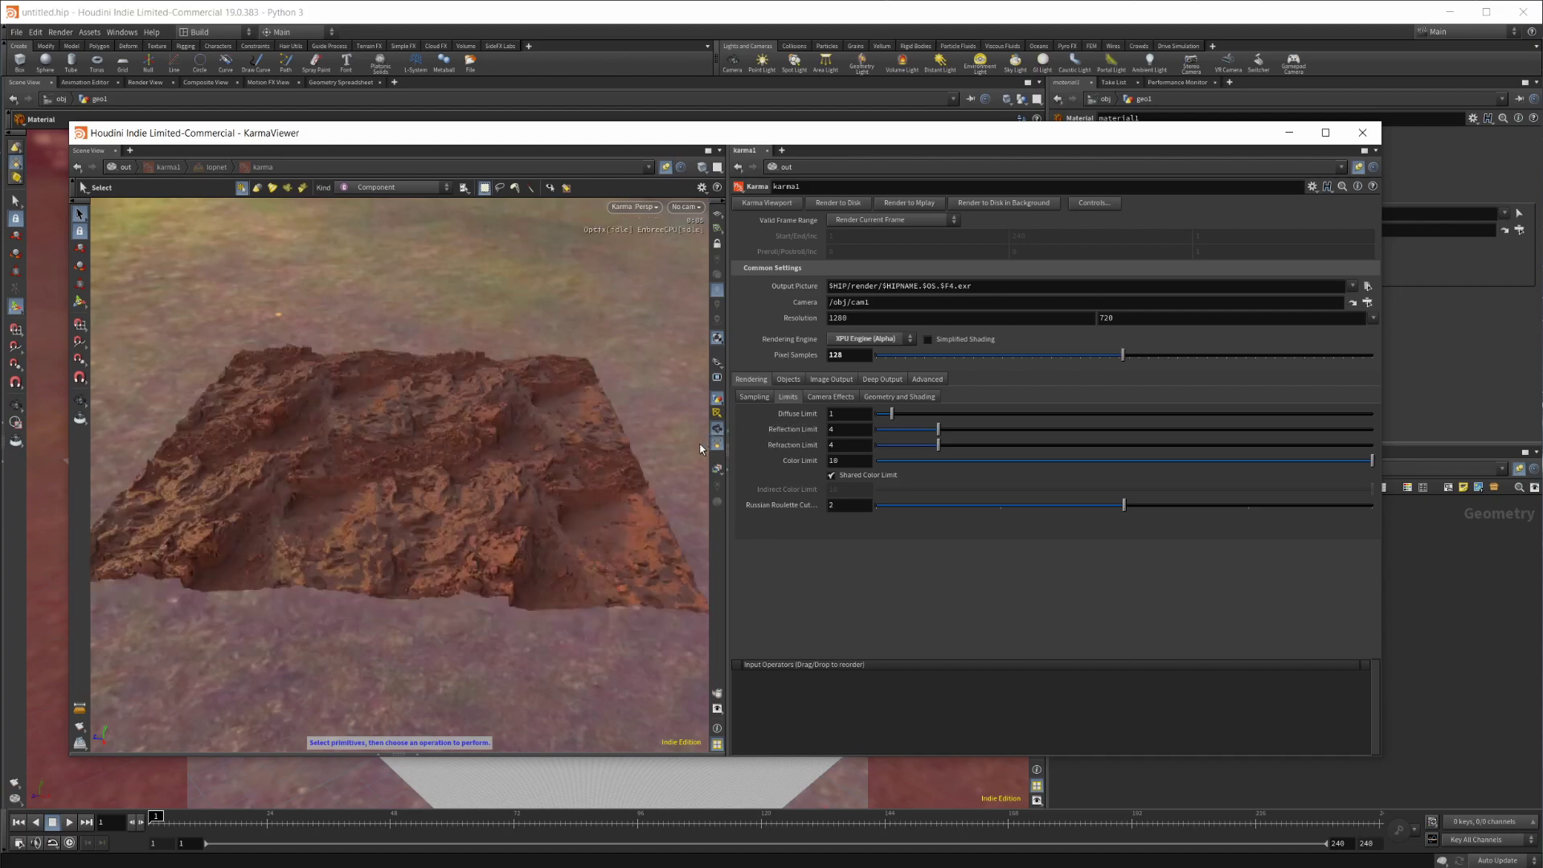
Step: Inspect the displaced ground surface up close in the Karma viewer
{"action": "left_click_drag", "start_coordinate": [525, 573], "coordinate": [433, 523], "text": "alt"}
{"action": "right_click_drag", "start_coordinate": [433, 523], "coordinate": [586, 537], "text": "alt"}
{"action": "left_click_drag", "start_coordinate": [586, 537], "coordinate": [469, 545], "text": "alt"}
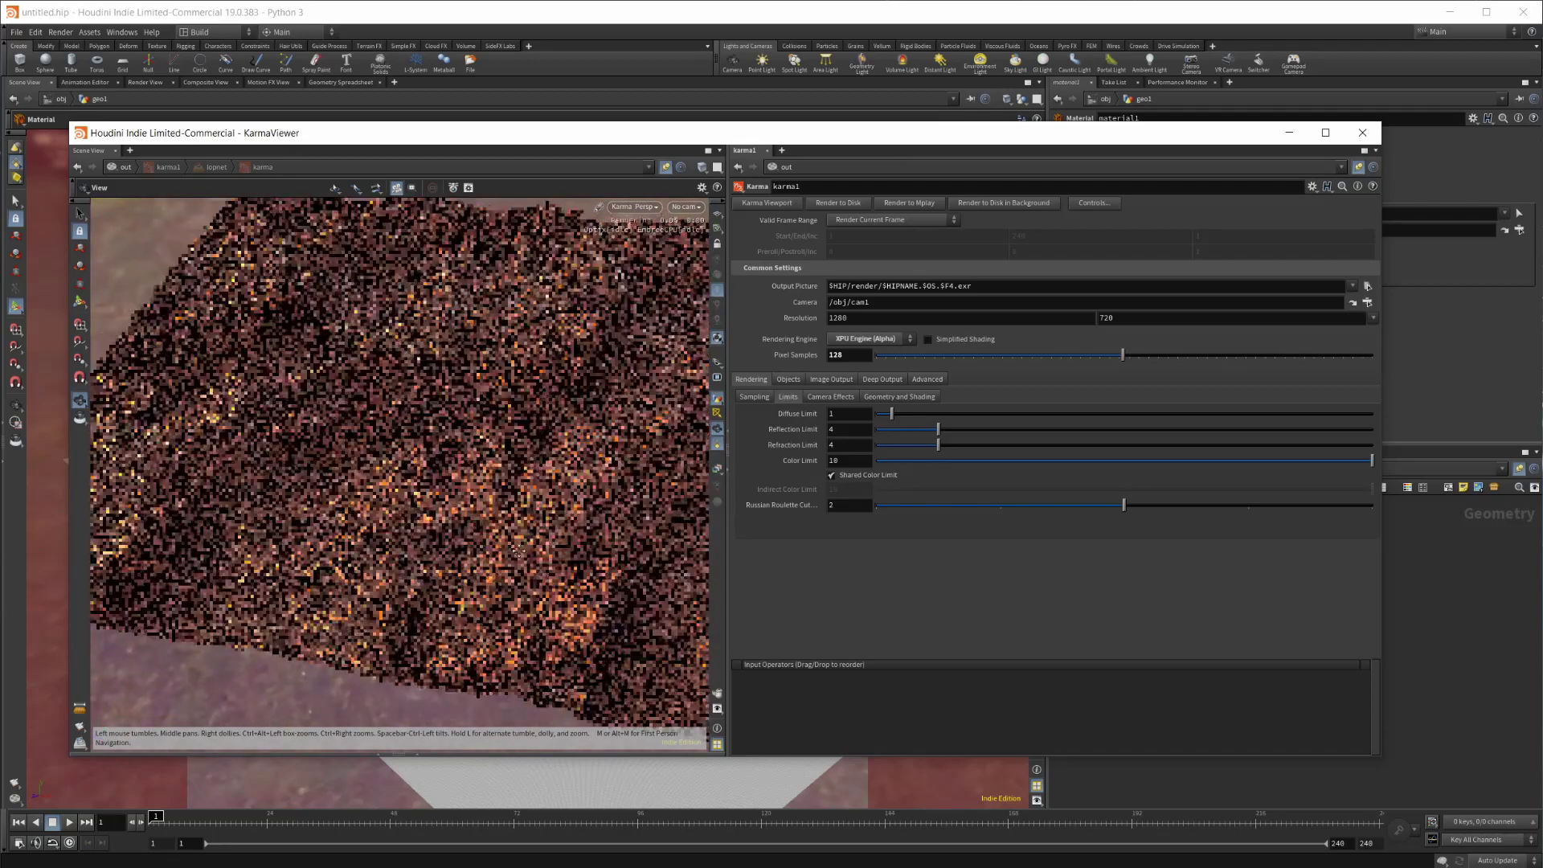
{"action": "key", "text": "s"}
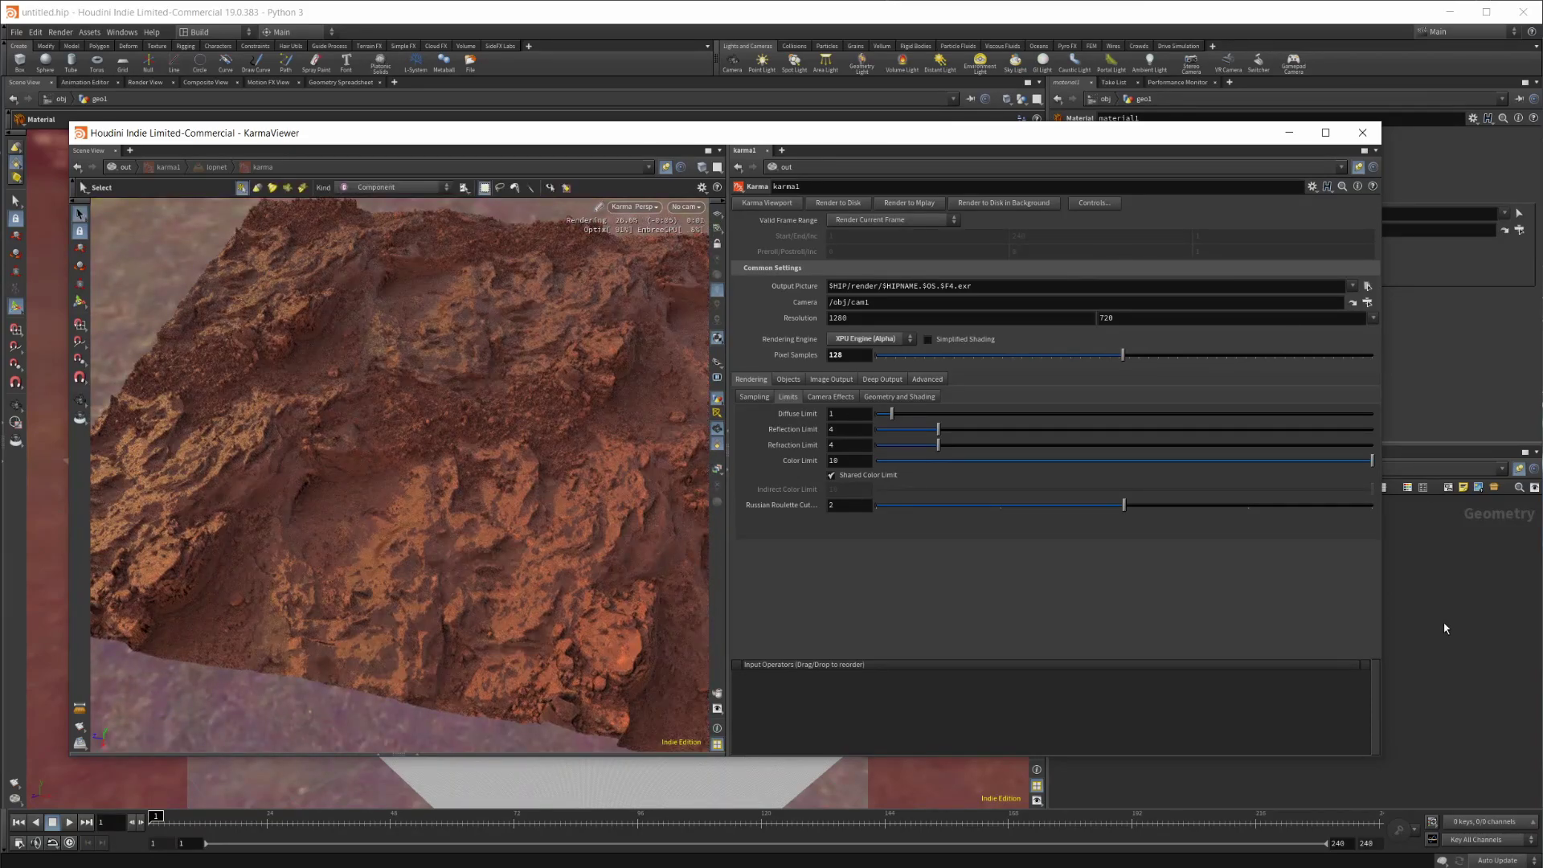
Step: Narrow the Karma viewer window and place it beside the network and parameter panes, then frame the geo1 nodes
{"action": "left_click_drag", "start_coordinate": [1221, 139], "coordinate": [1141, 142]}
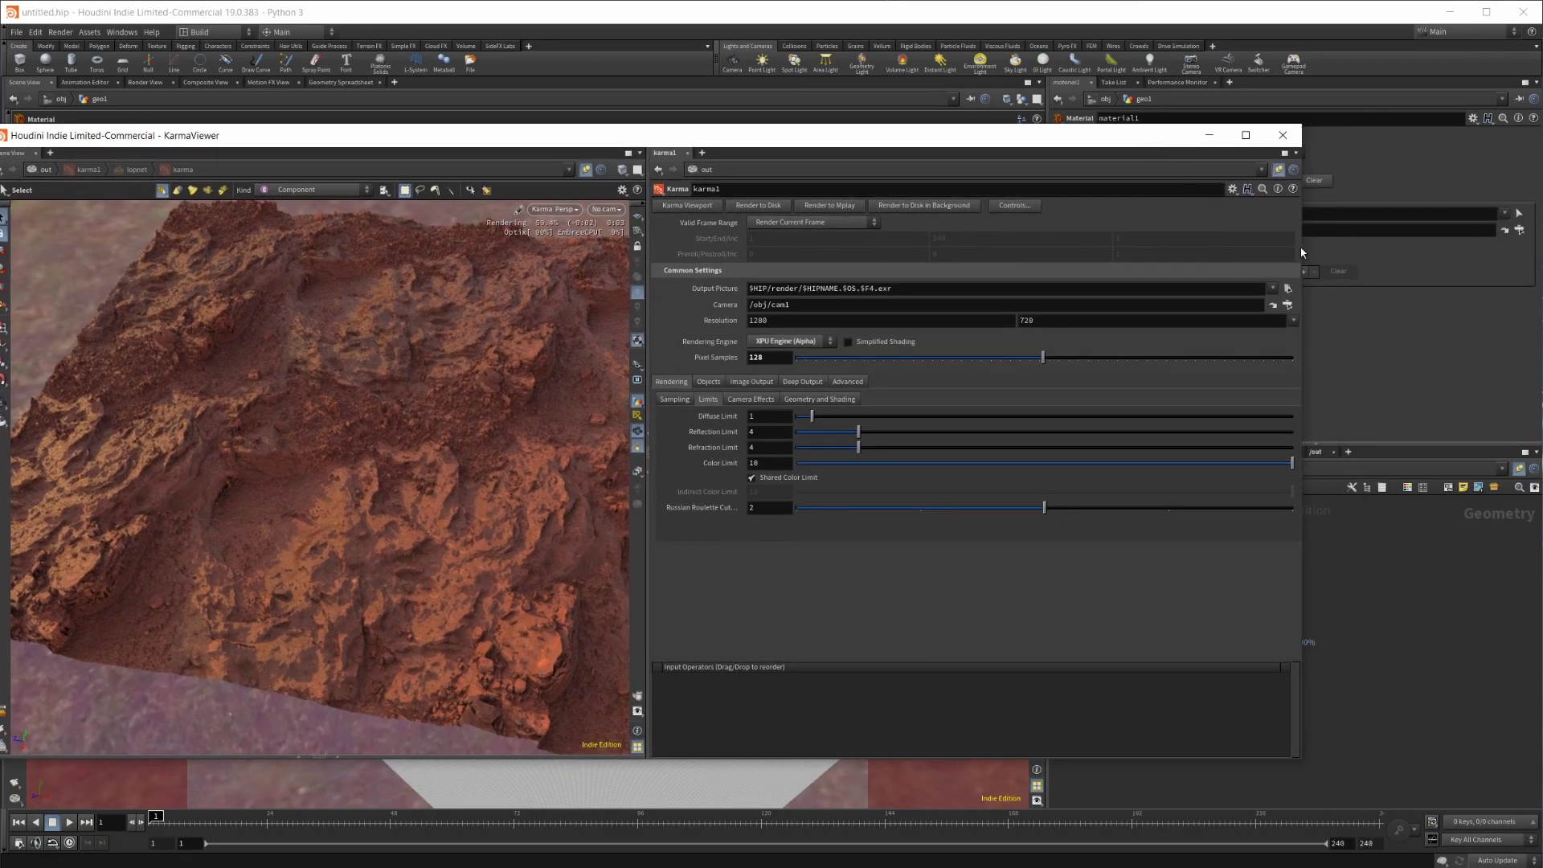
{"action": "left_click_drag", "start_coordinate": [1301, 252], "coordinate": [809, 253]}
{"action": "left_click_drag", "start_coordinate": [546, 145], "coordinate": [745, 88]}
{"action": "key", "text": "h"}
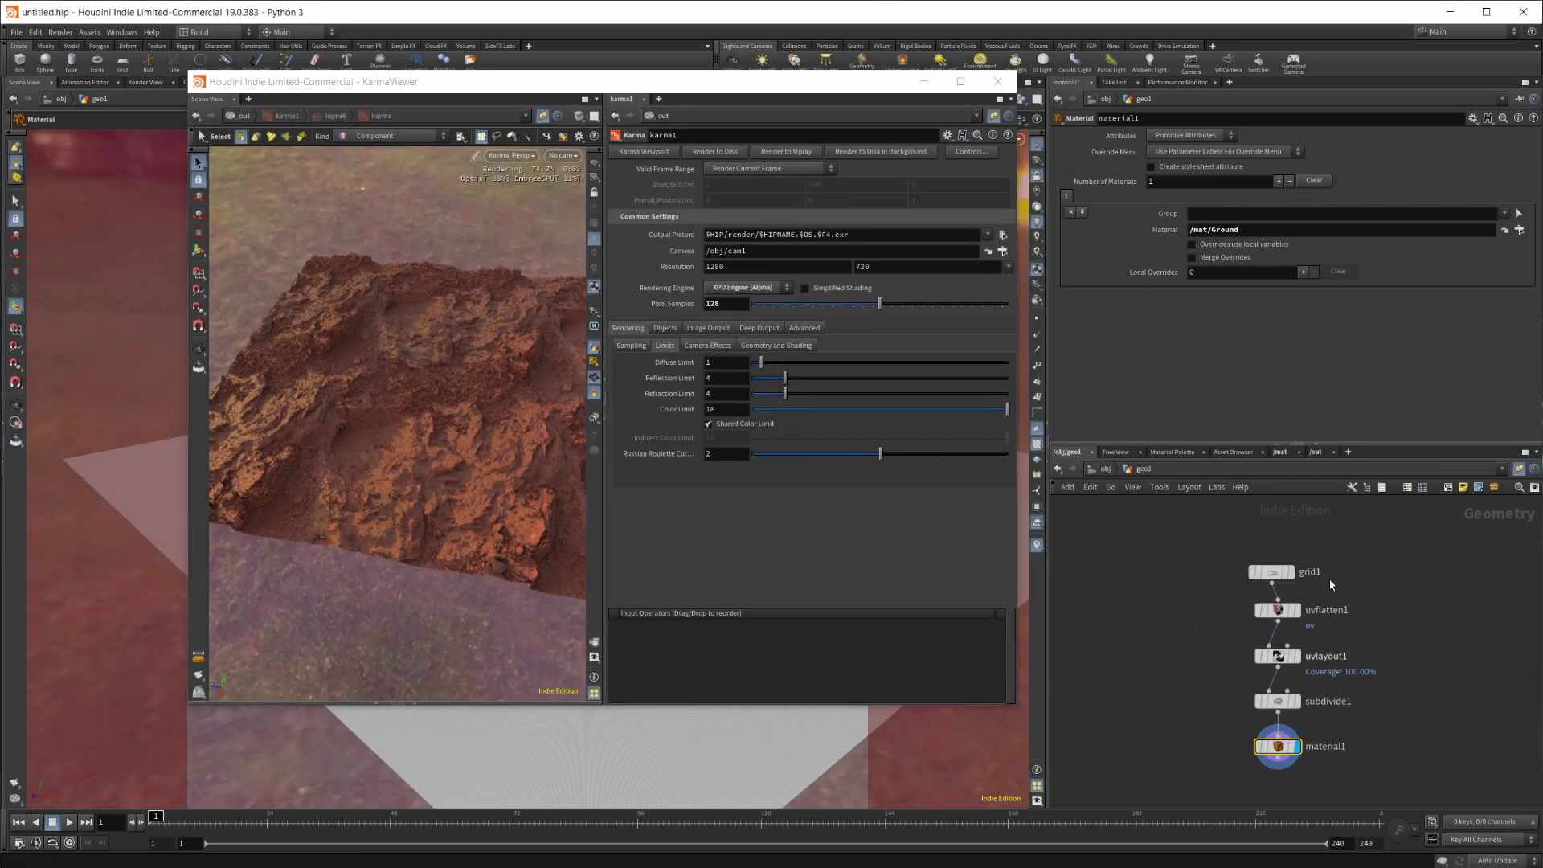
Step: Set the scale of the mtlxdisplacement1 node to 0.5 and check the result in the Karma viewer
{"action": "left_click", "coordinate": [1283, 452]}
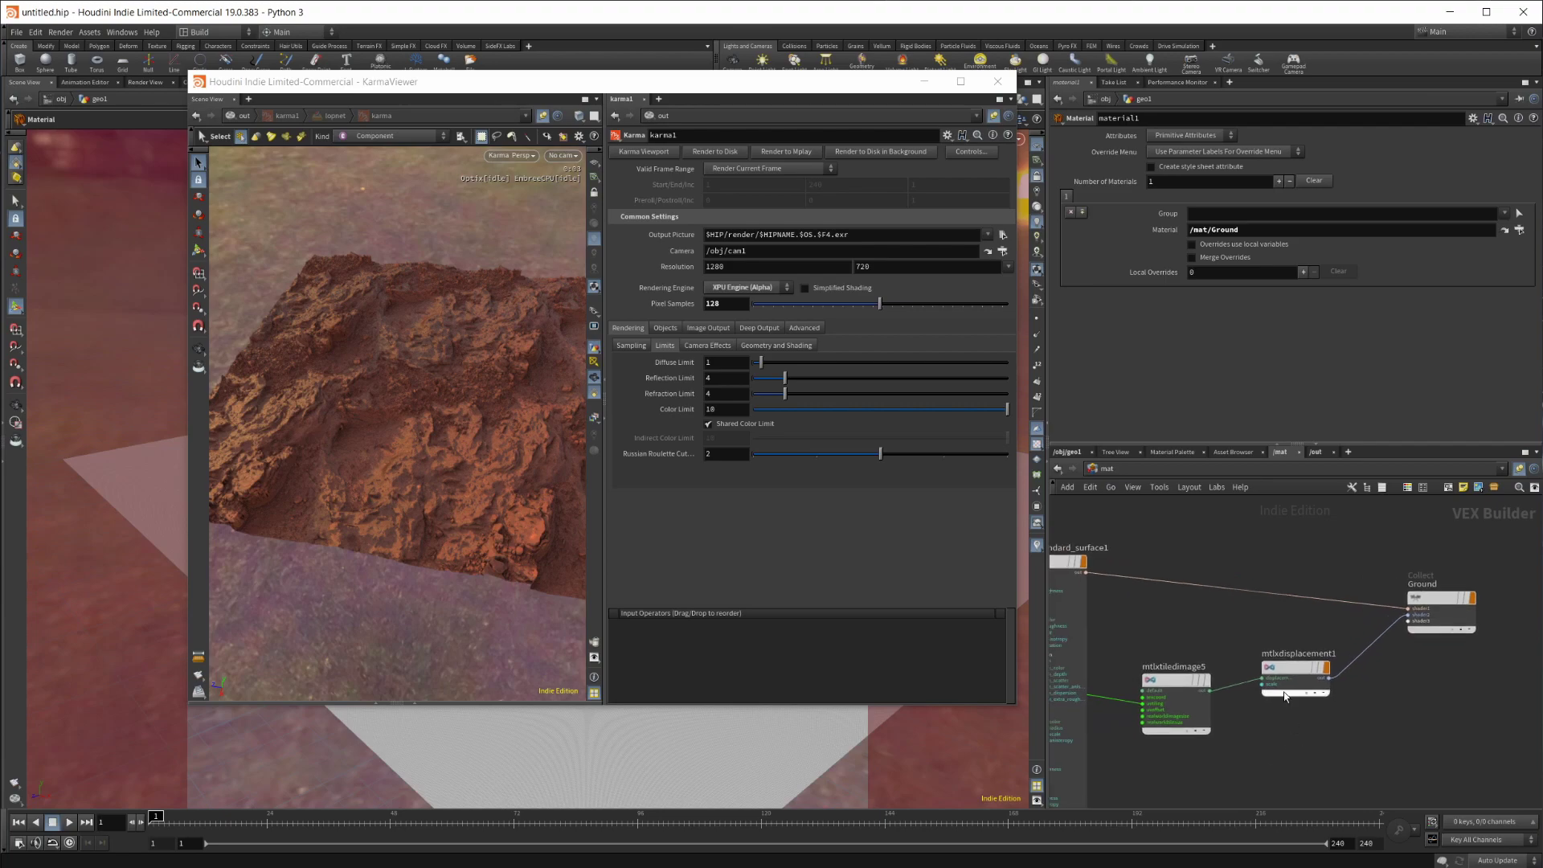
{"action": "left_click", "coordinate": [1281, 666]}
{"action": "left_click", "coordinate": [1165, 151]}
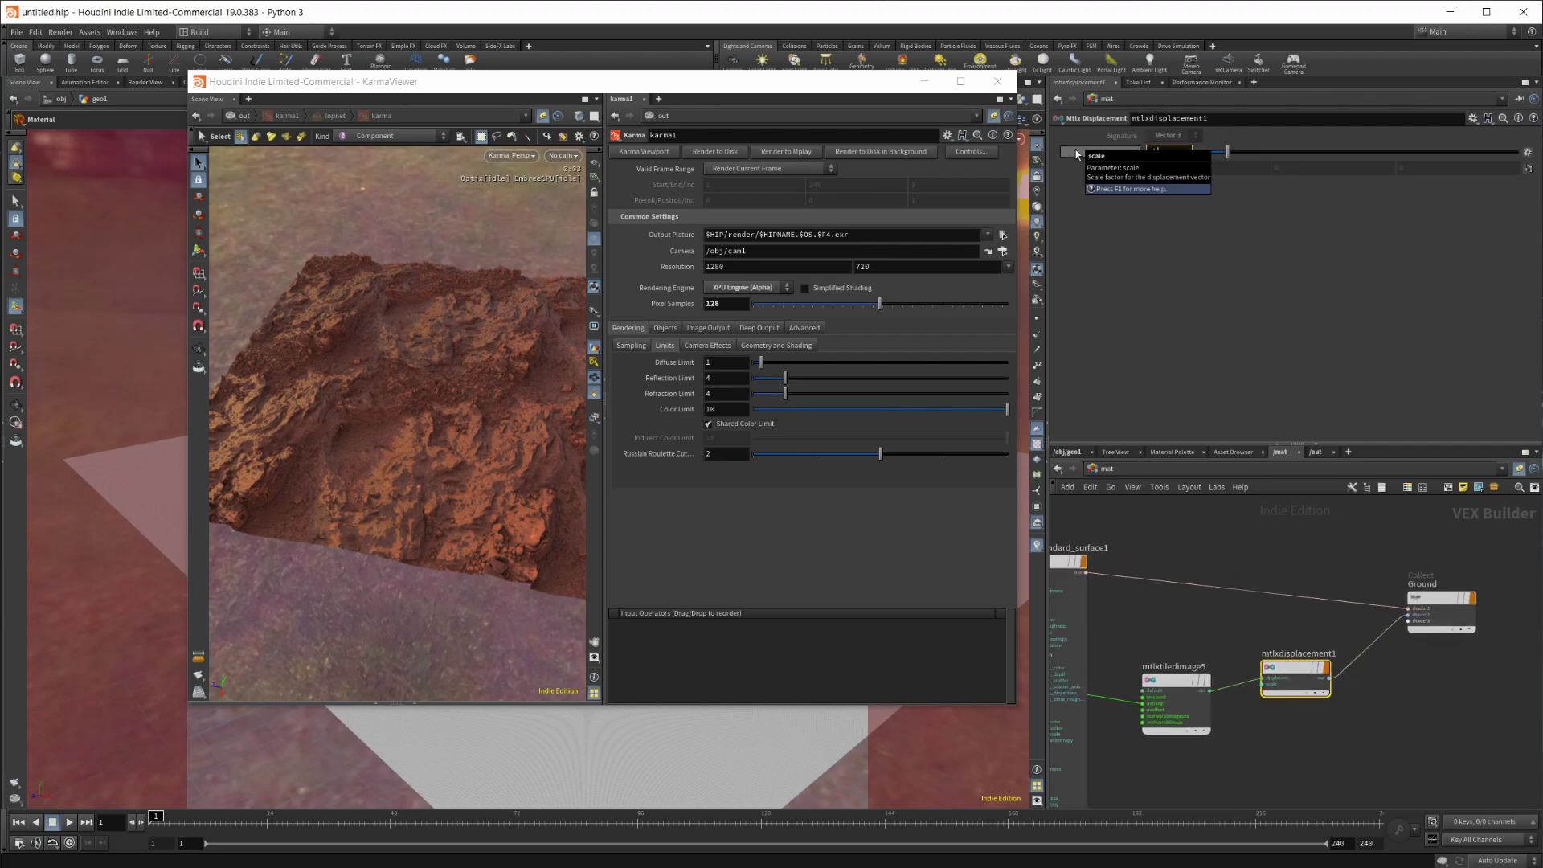
{"action": "type", "text": ".5"}
{"action": "key", "text": "Return"}
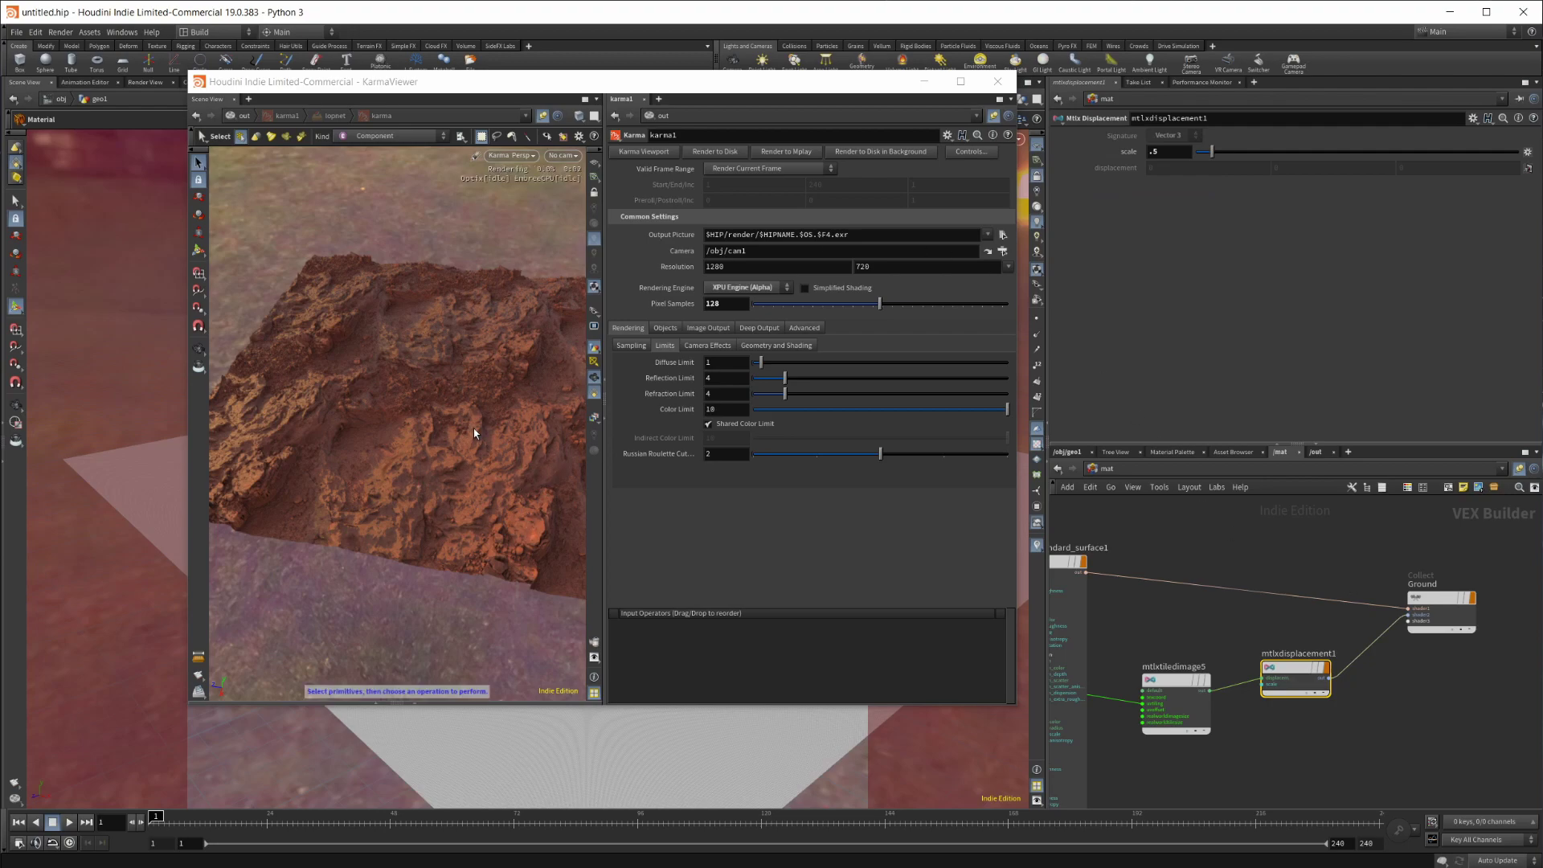
{"action": "left_click_drag", "start_coordinate": [444, 414], "coordinate": [437, 424], "text": "alt"}
Step: Set the first input value of mtlxabsval1, which drives the UV tiling of the tiled images, to 1
{"action": "middle_click_drag", "start_coordinate": [1099, 621], "coordinate": [1436, 595]}
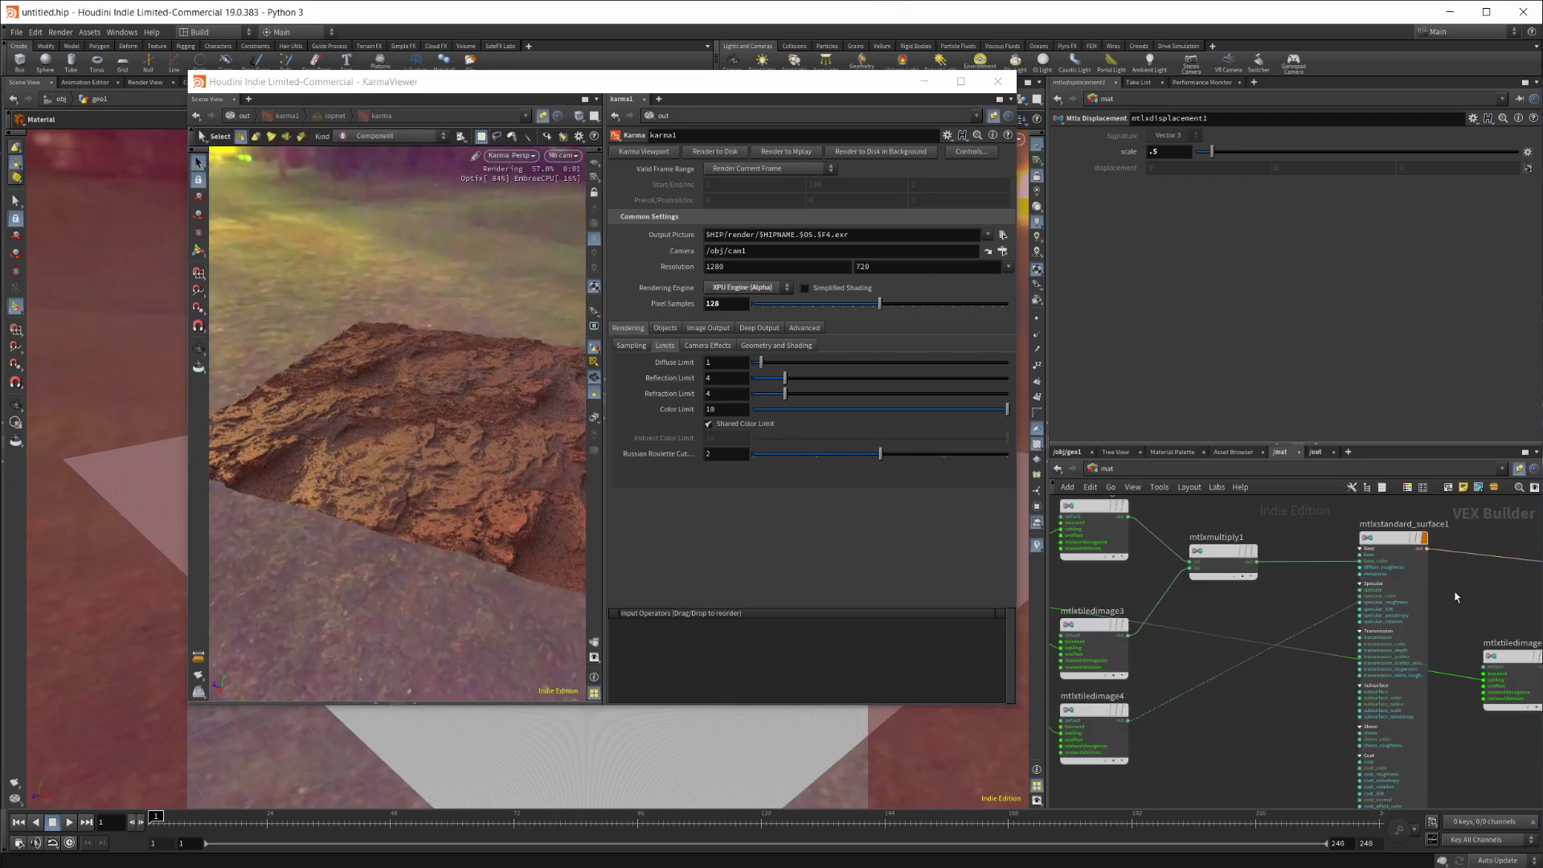
{"action": "scroll", "coordinate": [1372, 599], "scroll_direction": "down", "scroll_amount": 3}
{"action": "scroll", "coordinate": [1139, 607], "scroll_direction": "up", "scroll_amount": 1}
{"action": "scroll", "coordinate": [1167, 576], "scroll_direction": "up", "scroll_amount": 2}
{"action": "middle_click_drag", "start_coordinate": [1102, 555], "coordinate": [1219, 575]}
{"action": "left_click", "coordinate": [1370, 543]}
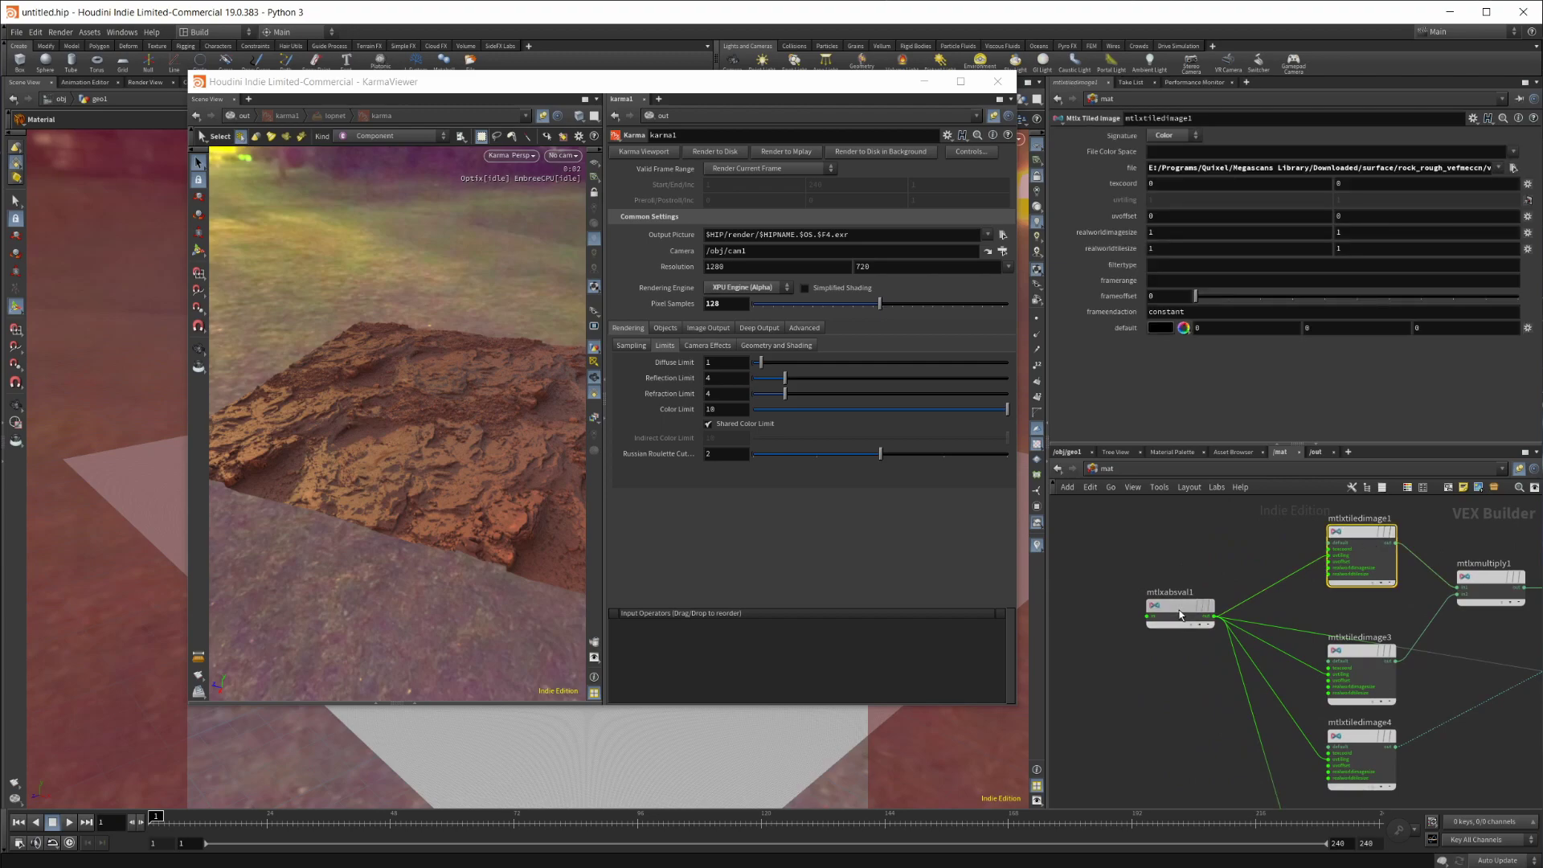
{"action": "left_click", "coordinate": [1174, 614]}
{"action": "double_click", "coordinate": [1194, 154]}
{"action": "type", "text": "1"}
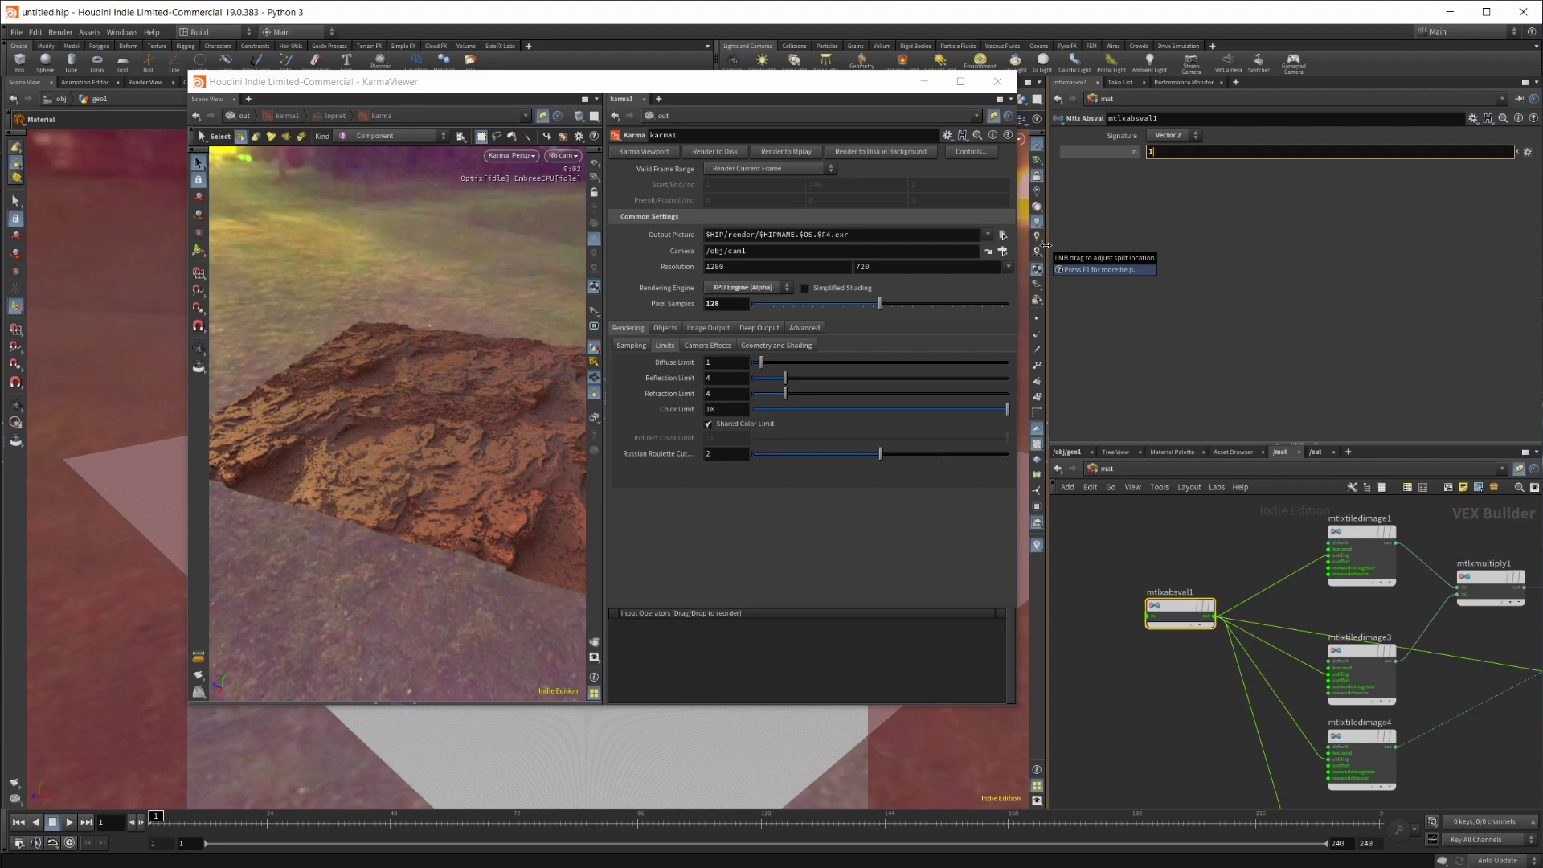
{"action": "key", "text": "Return"}
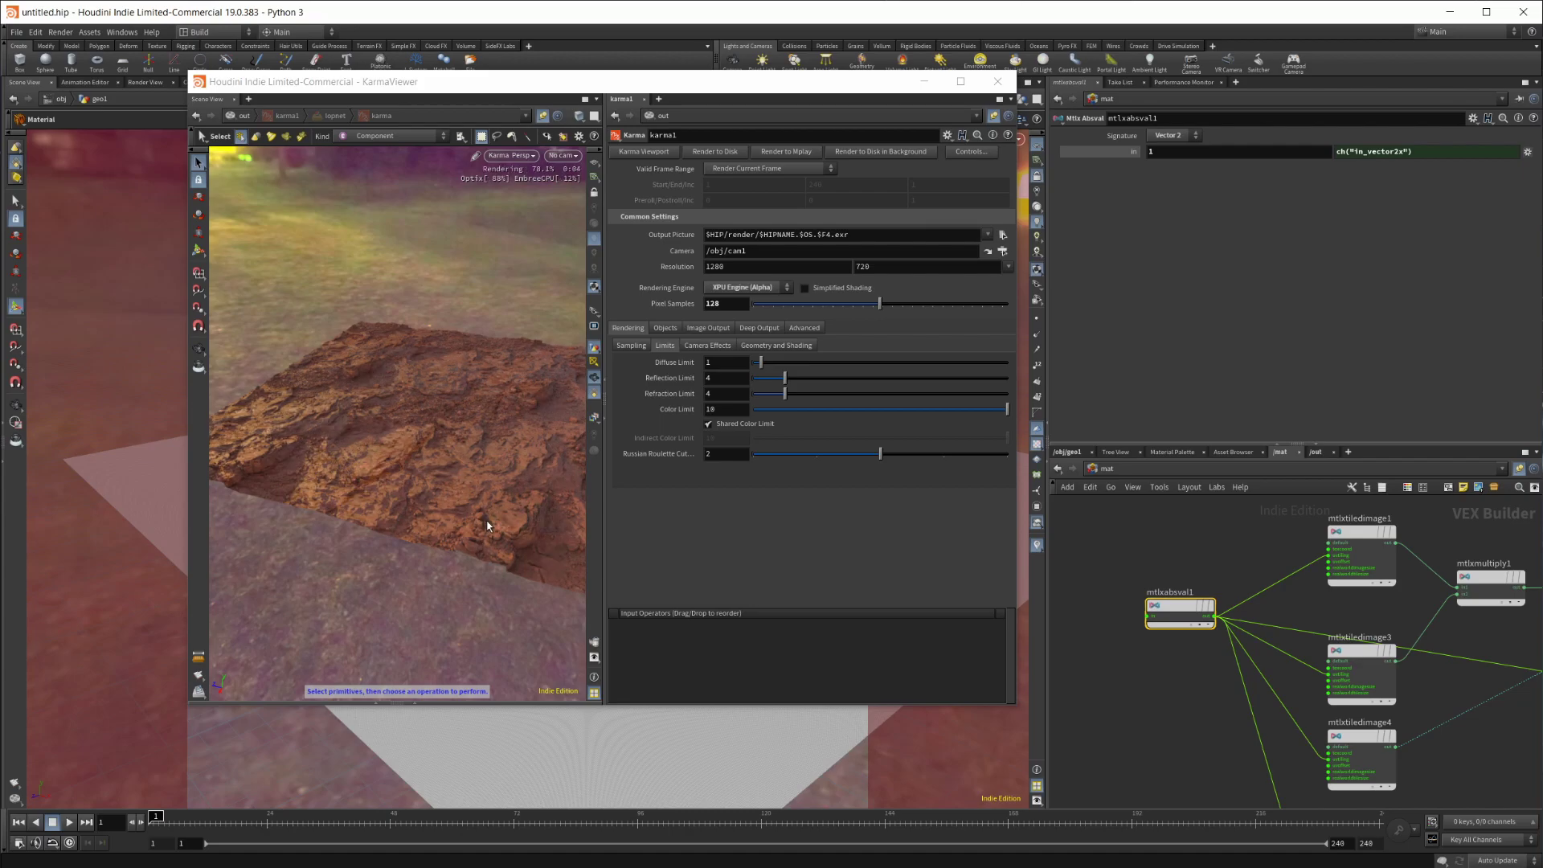
Step: View the ground from a higher angle in the Karma viewer and restart the render
{"action": "left_click_drag", "start_coordinate": [514, 412], "coordinate": [554, 490], "text": "alt"}
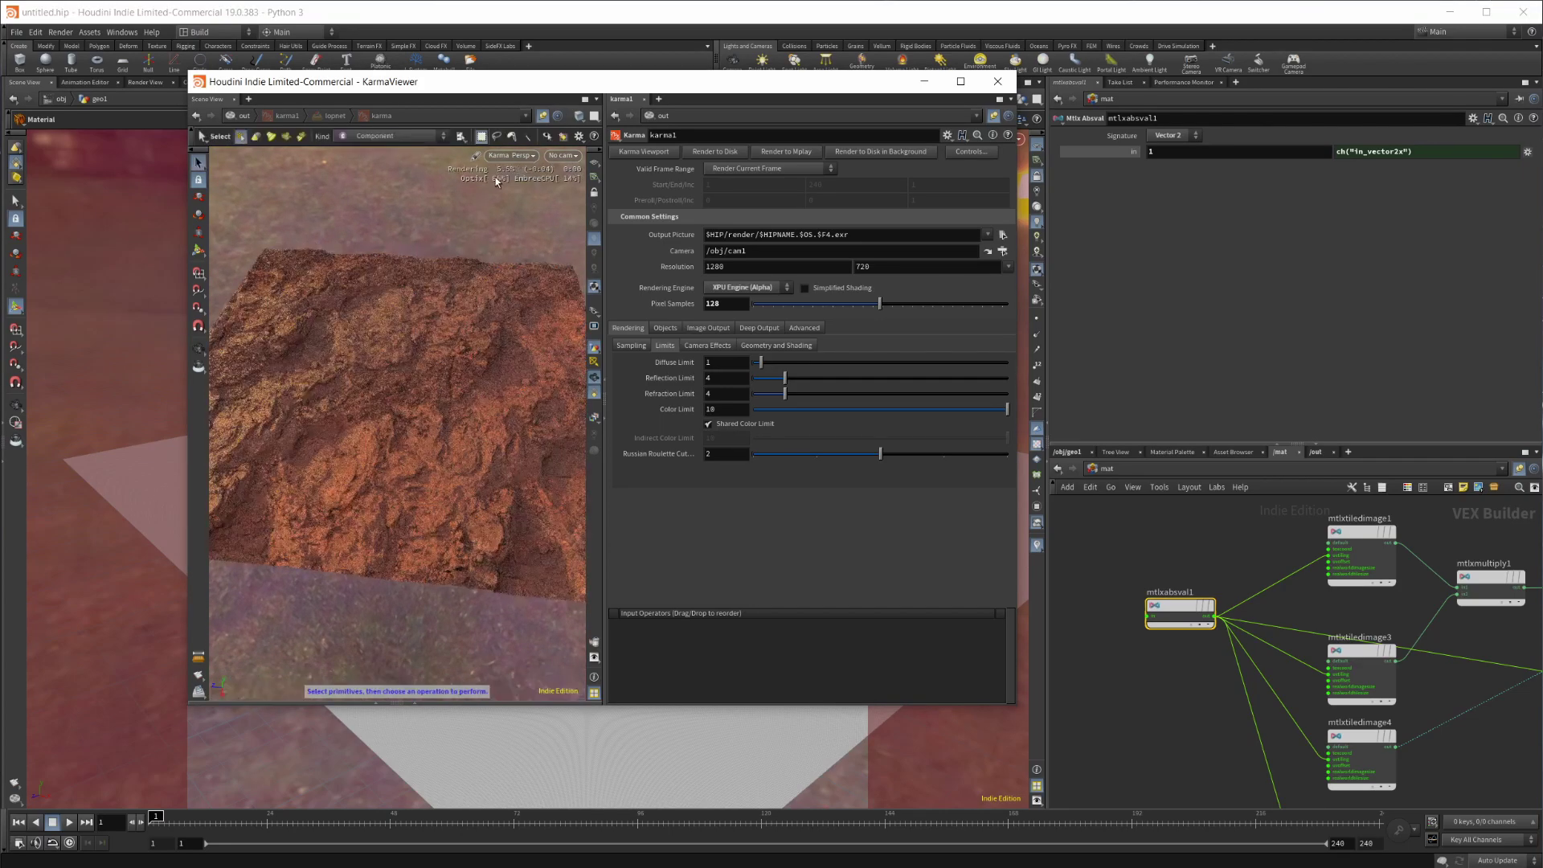
{"action": "left_click", "coordinate": [520, 157]}
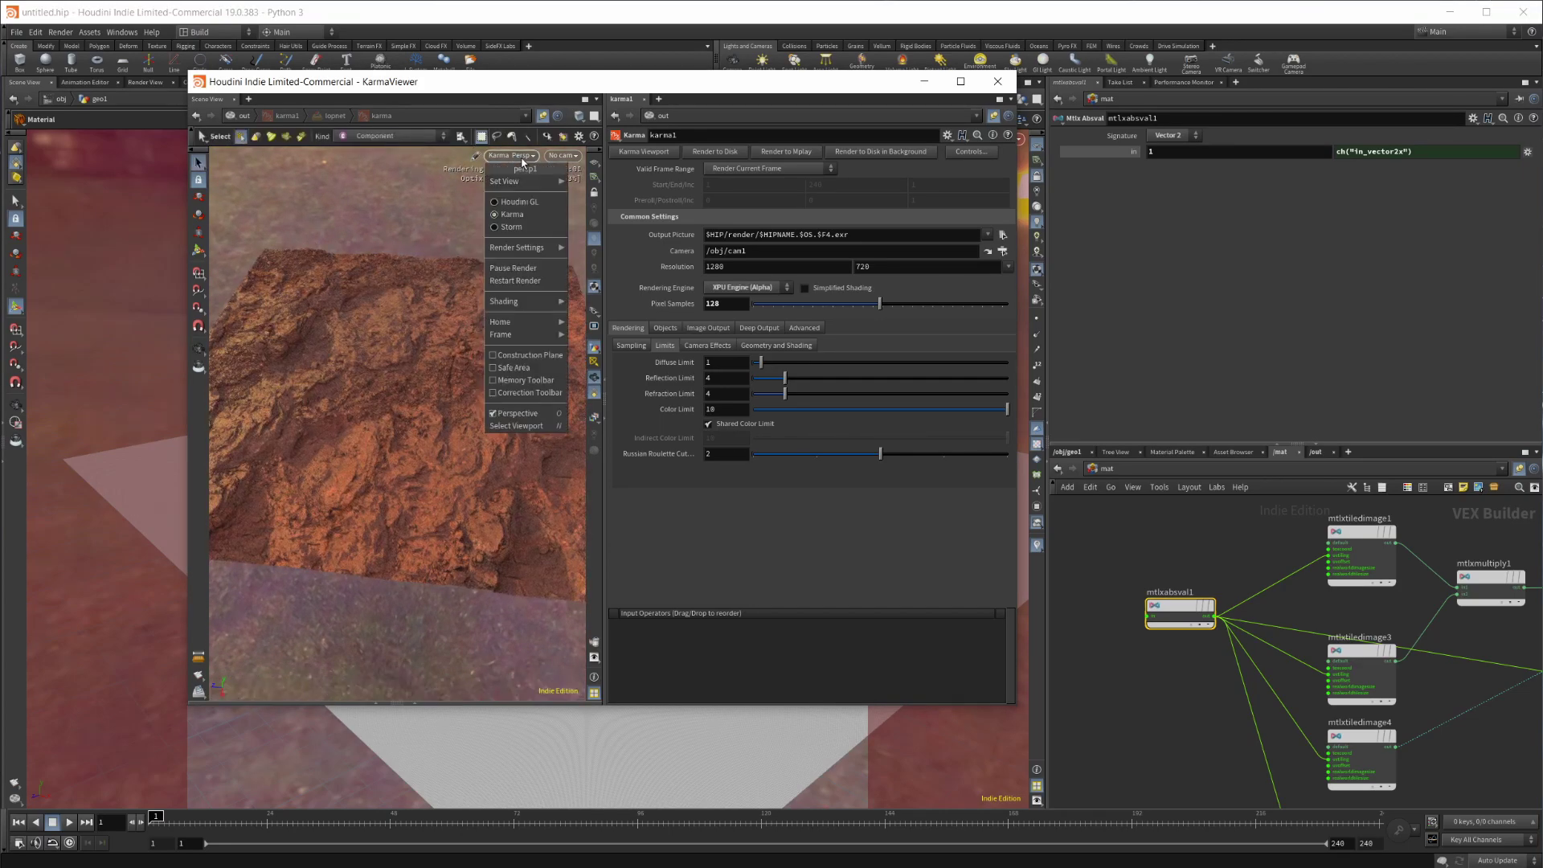
{"action": "left_click", "coordinate": [544, 284]}
{"action": "scroll", "coordinate": [537, 480], "scroll_direction": "up", "scroll_amount": 5}
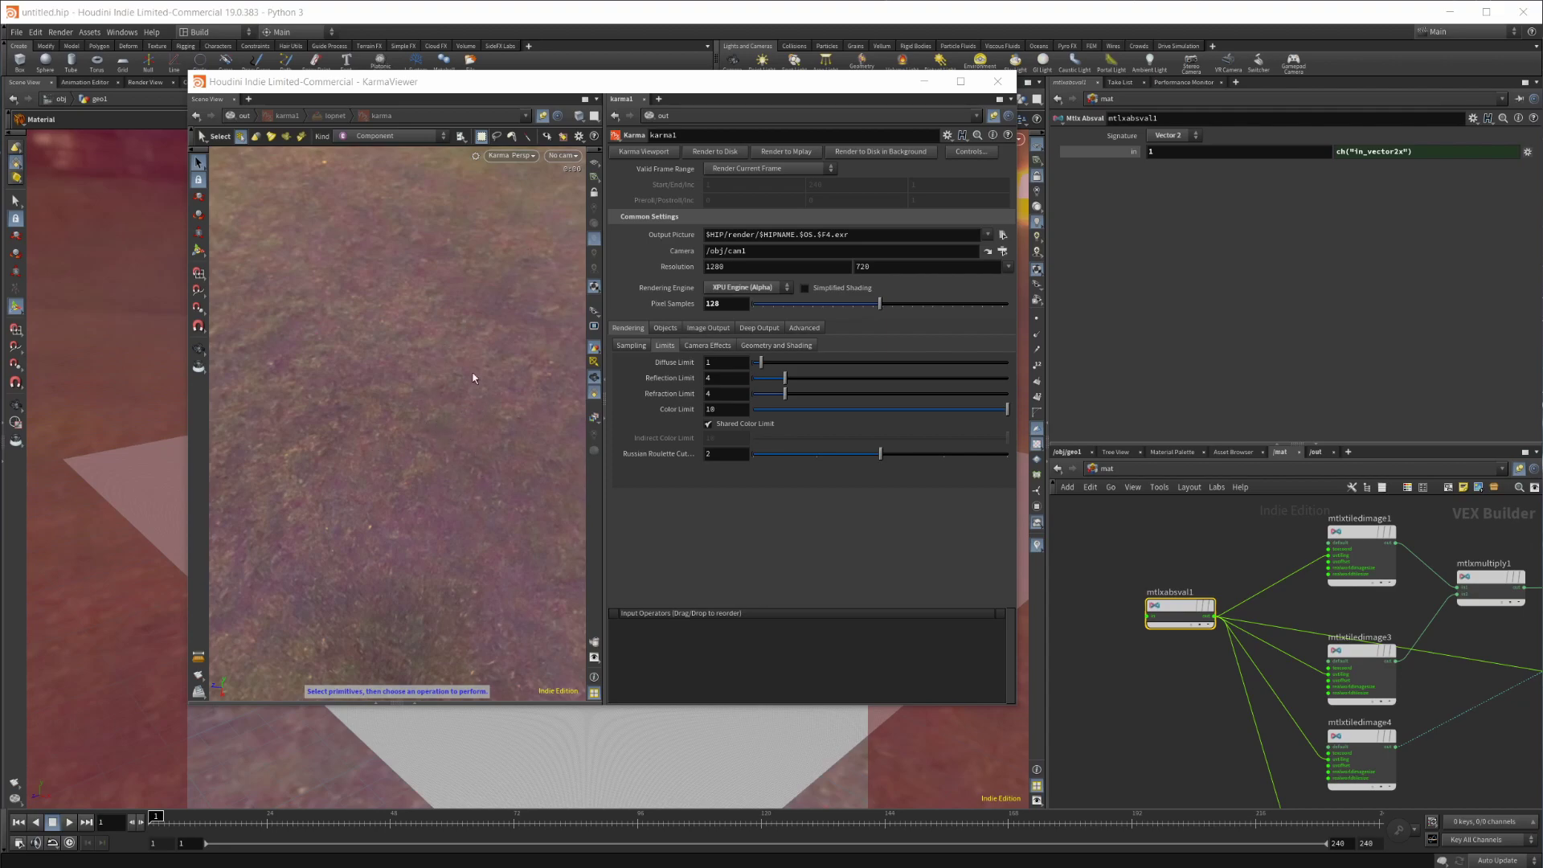
Step: Restart the render in the Karma viewer and check the ground's displacement from closer and lower angles
{"action": "left_click_drag", "start_coordinate": [480, 368], "coordinate": [452, 356], "text": "alt"}
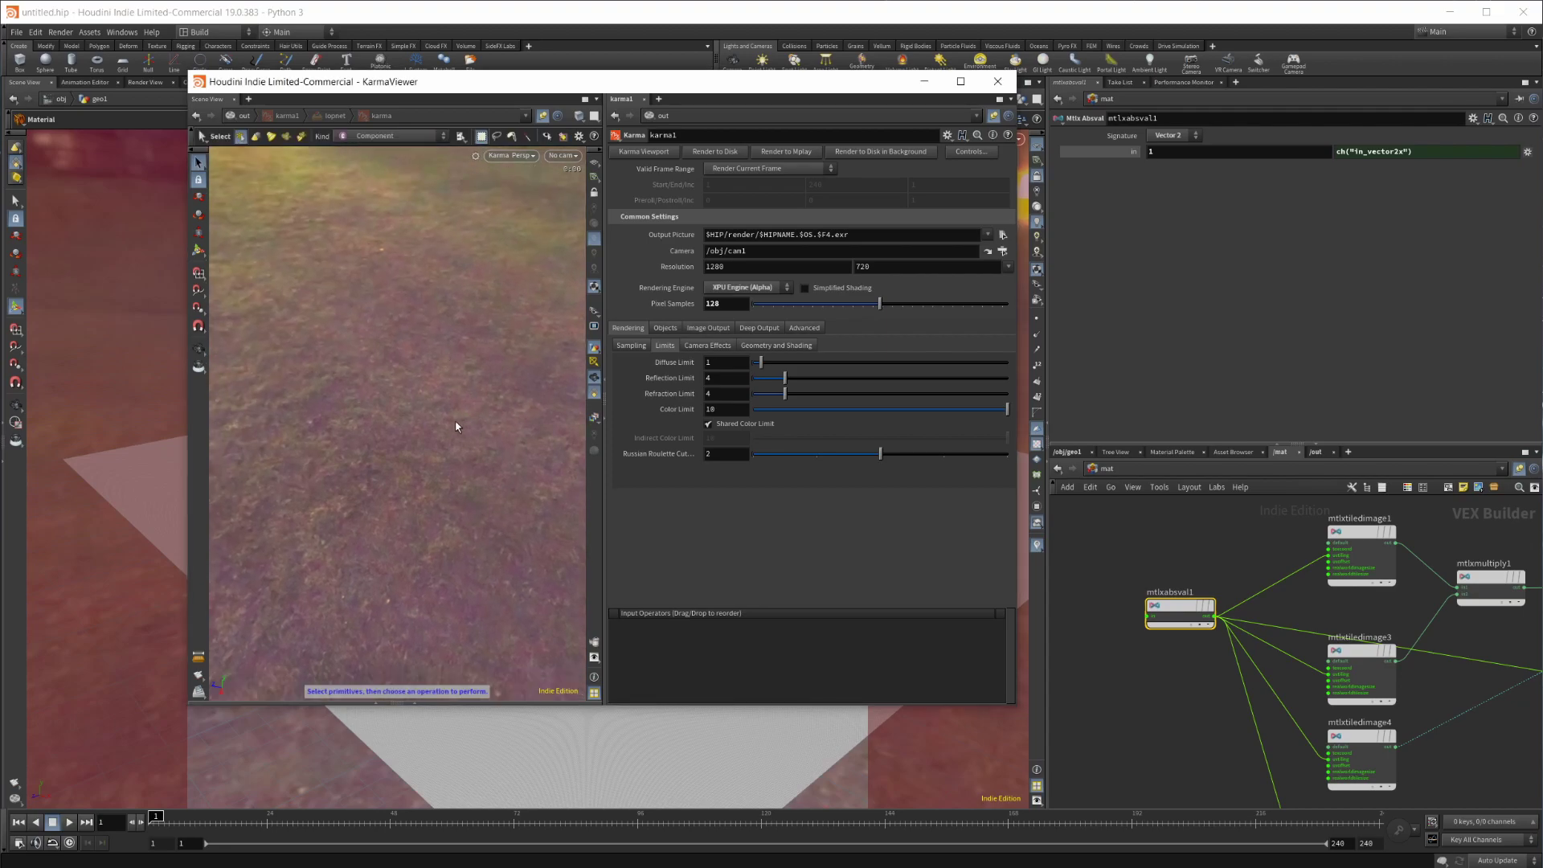
{"action": "left_click_drag", "start_coordinate": [431, 439], "coordinate": [460, 444]}
{"action": "left_click", "coordinate": [509, 155]}
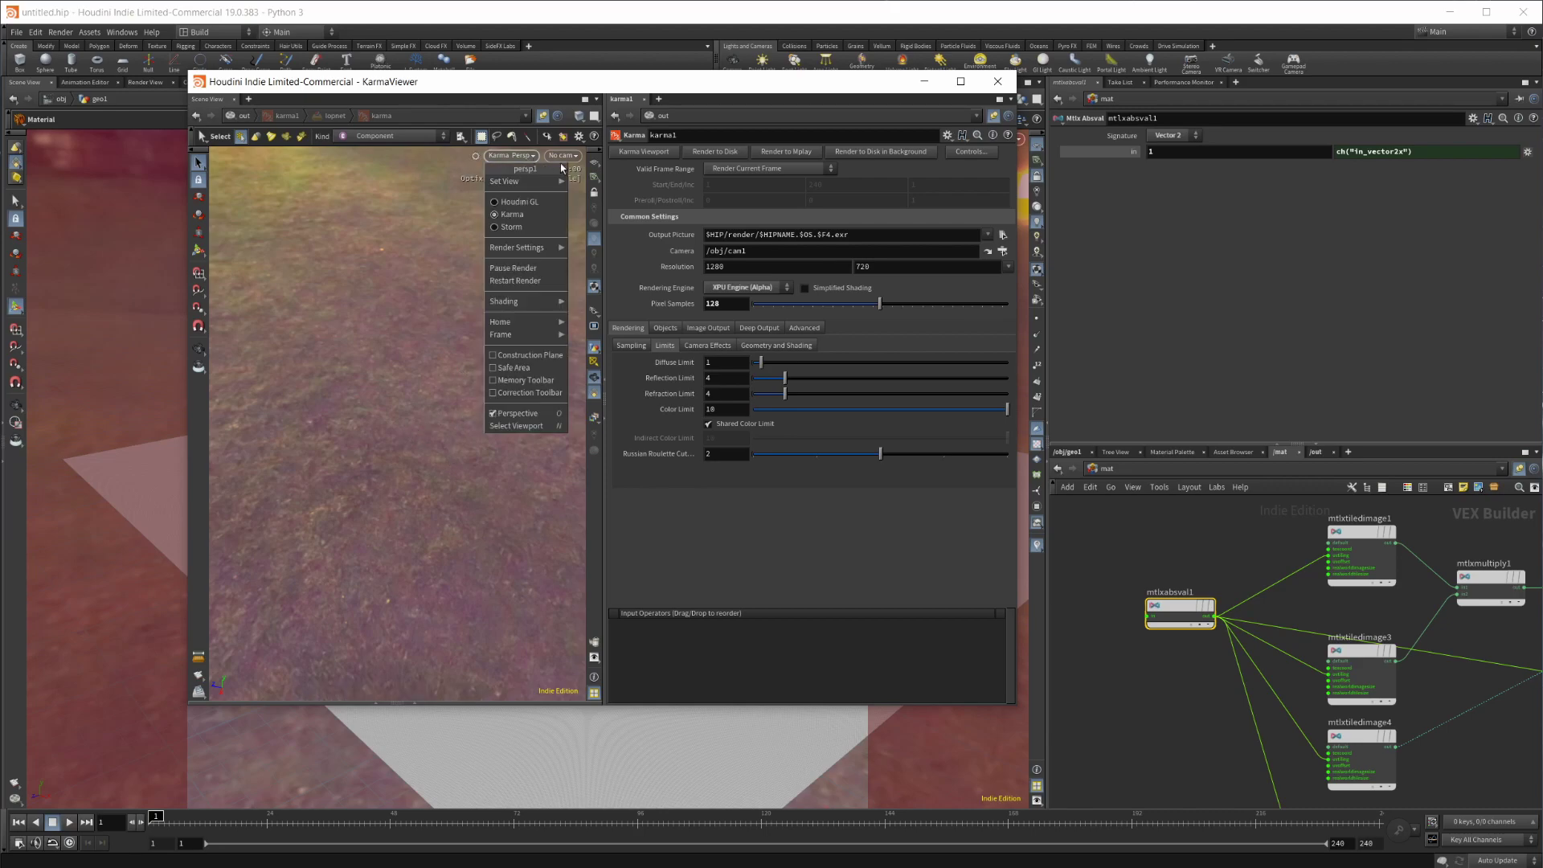
{"action": "left_click", "coordinate": [742, 539]}
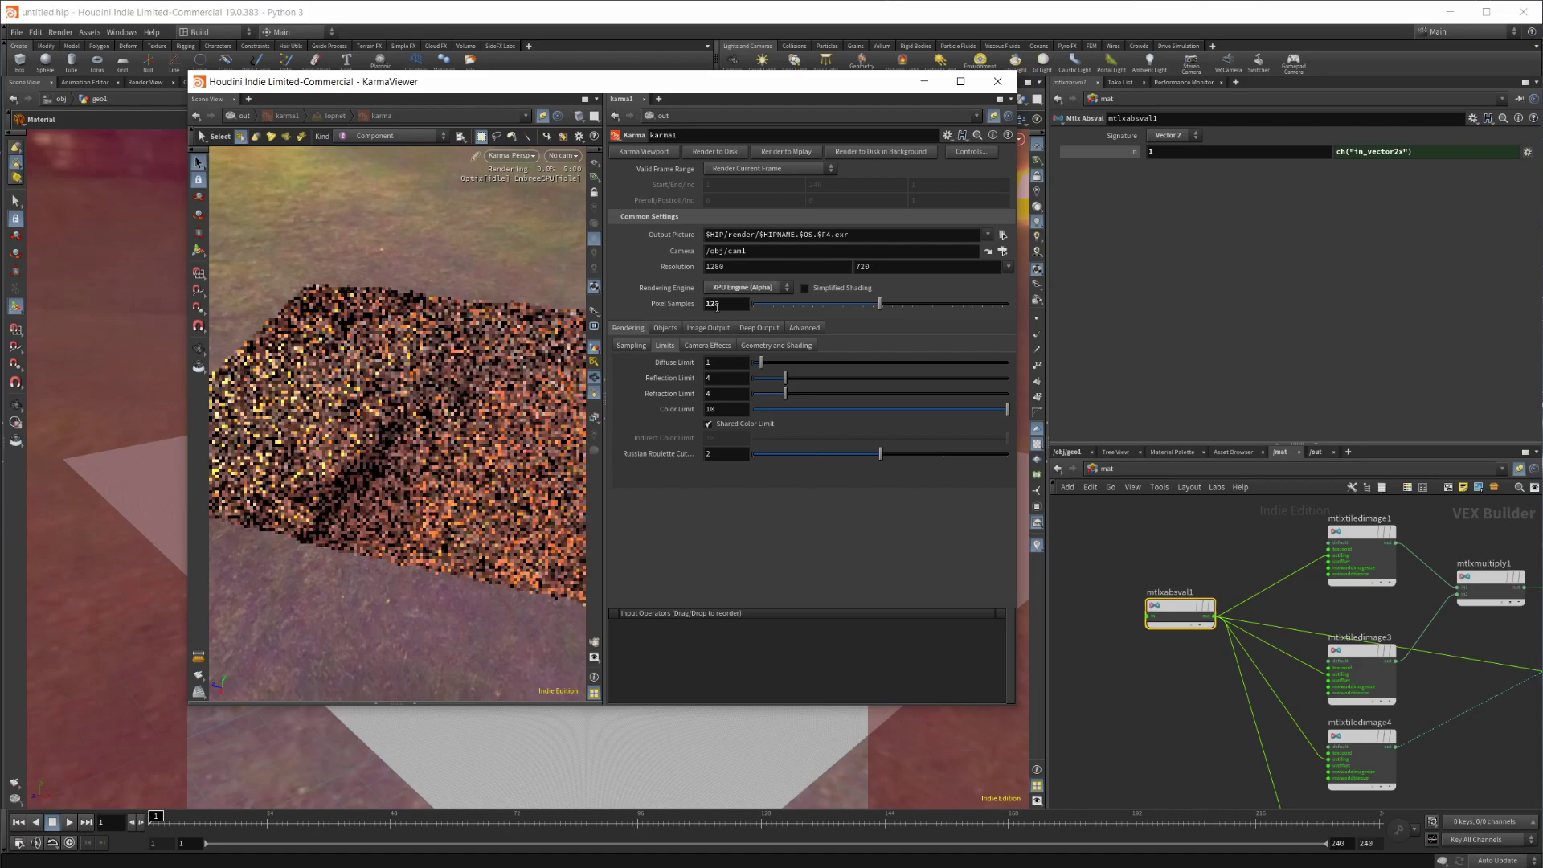
{"action": "left_click_drag", "start_coordinate": [471, 498], "coordinate": [394, 451], "text": "alt"}
{"action": "right_click_drag", "start_coordinate": [394, 451], "coordinate": [465, 447], "text": "alt"}
{"action": "middle_click_drag", "start_coordinate": [465, 448], "coordinate": [451, 509], "text": "alt"}
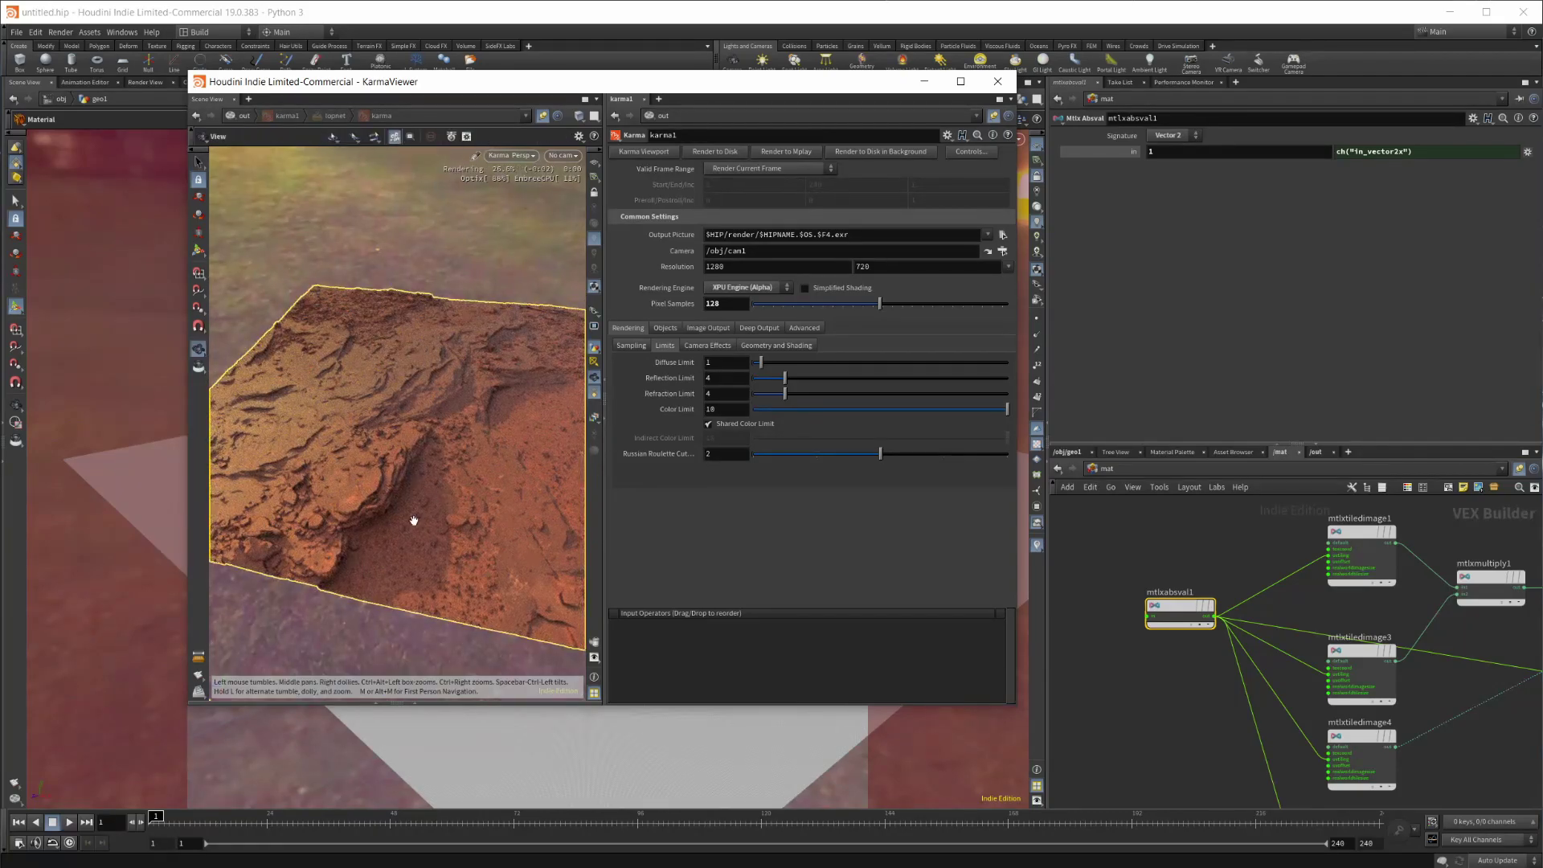
{"action": "left_click_drag", "start_coordinate": [411, 515], "coordinate": [412, 475], "text": "alt"}
Step: Set the scale of the mtlxdisplacement1 node to 1
{"action": "middle_click_drag", "start_coordinate": [1311, 620], "coordinate": [946, 578]}
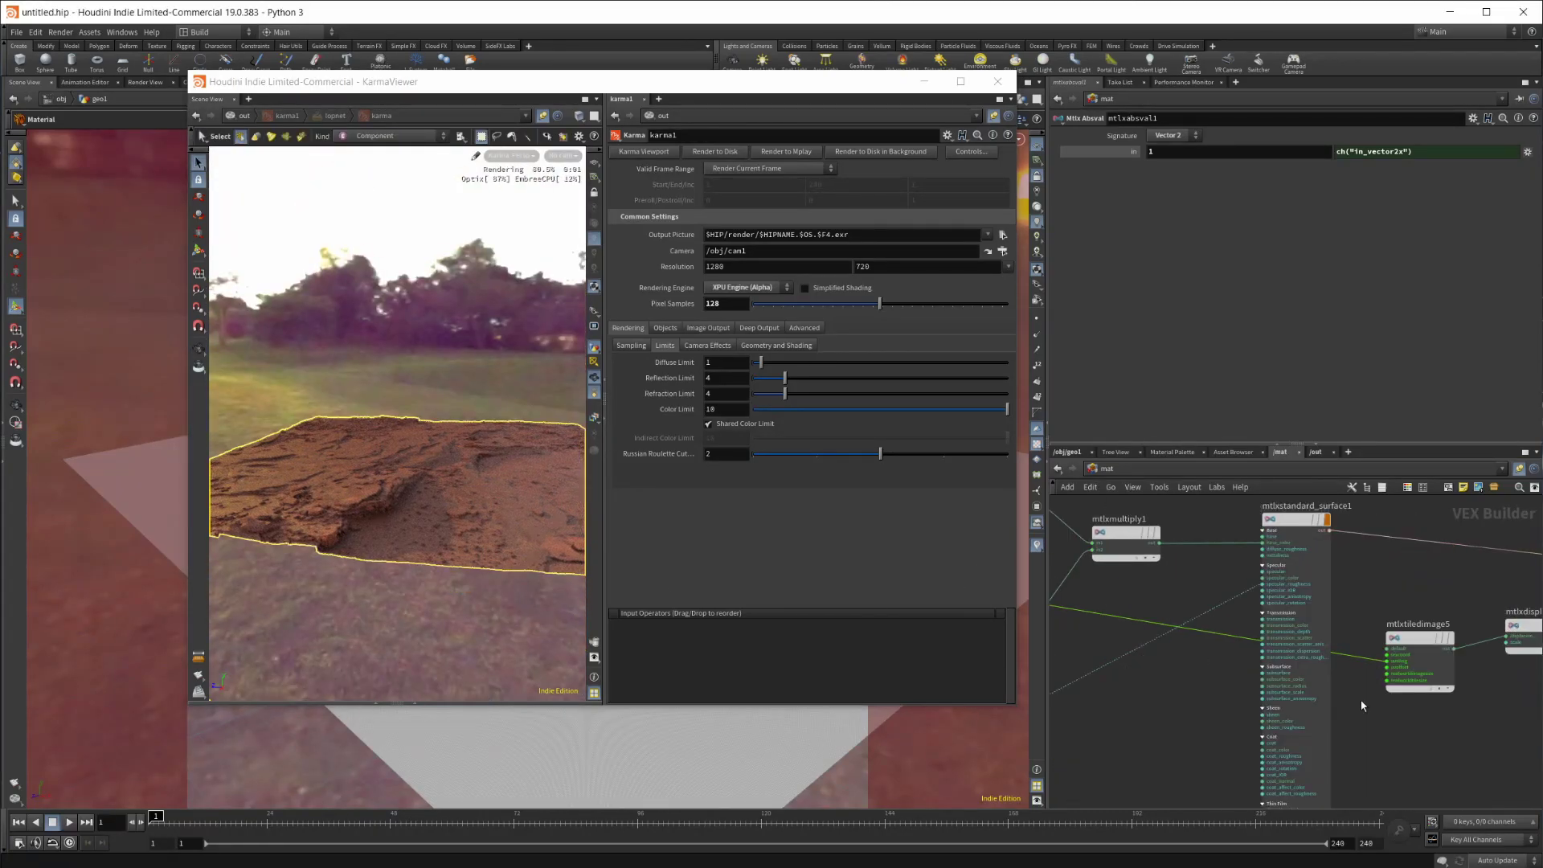
{"action": "middle_click_drag", "start_coordinate": [1478, 686], "coordinate": [1410, 688]}
{"action": "left_click", "coordinate": [1446, 631]}
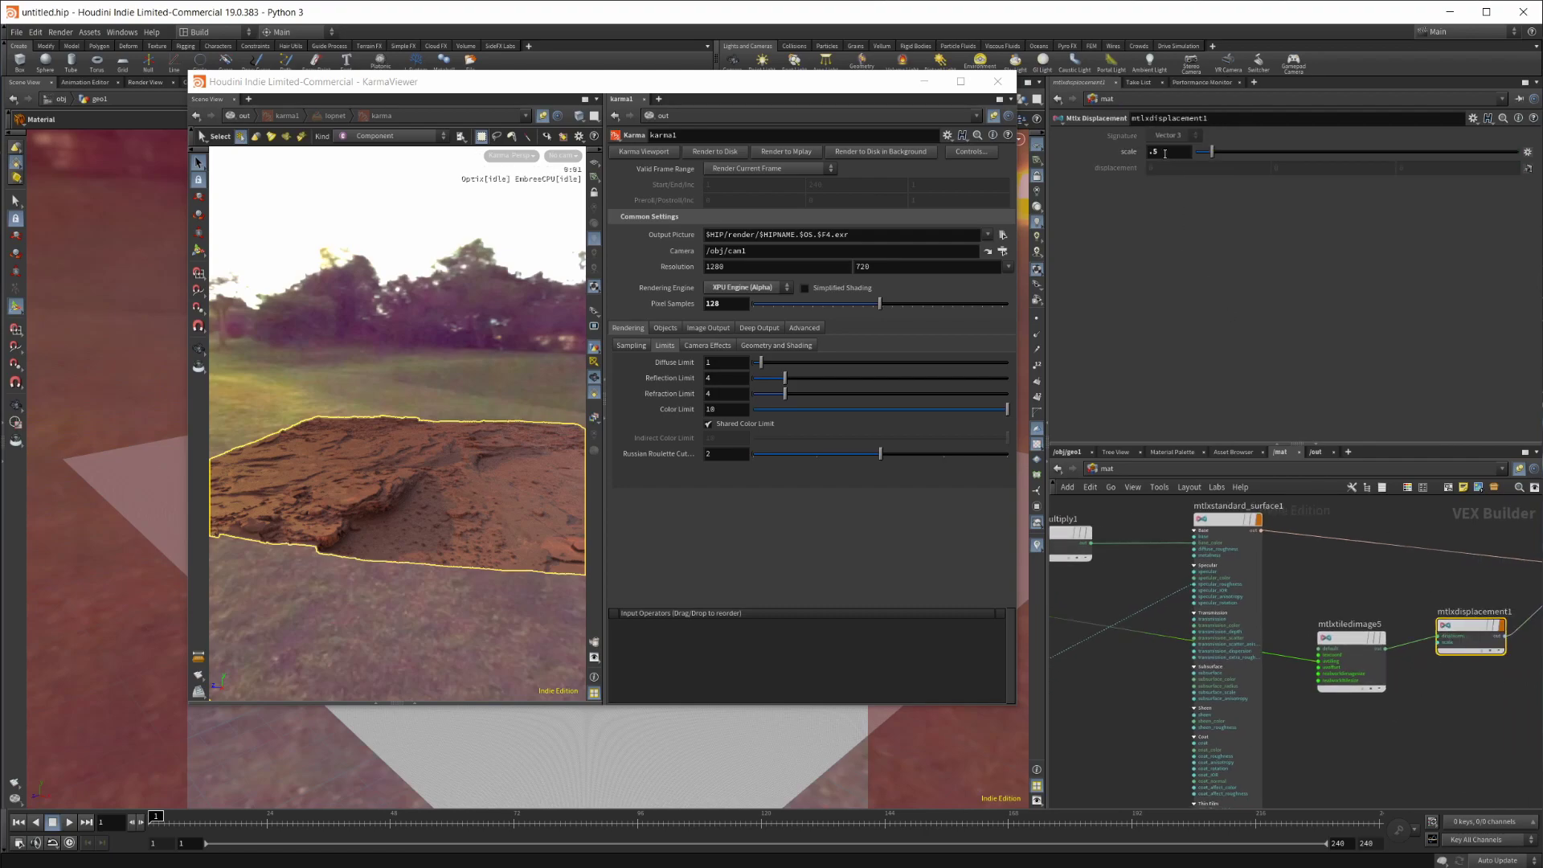
{"action": "left_click_drag", "start_coordinate": [1165, 154], "coordinate": [1039, 159]}
{"action": "type", "text": "1"}
{"action": "key", "text": "Return"}
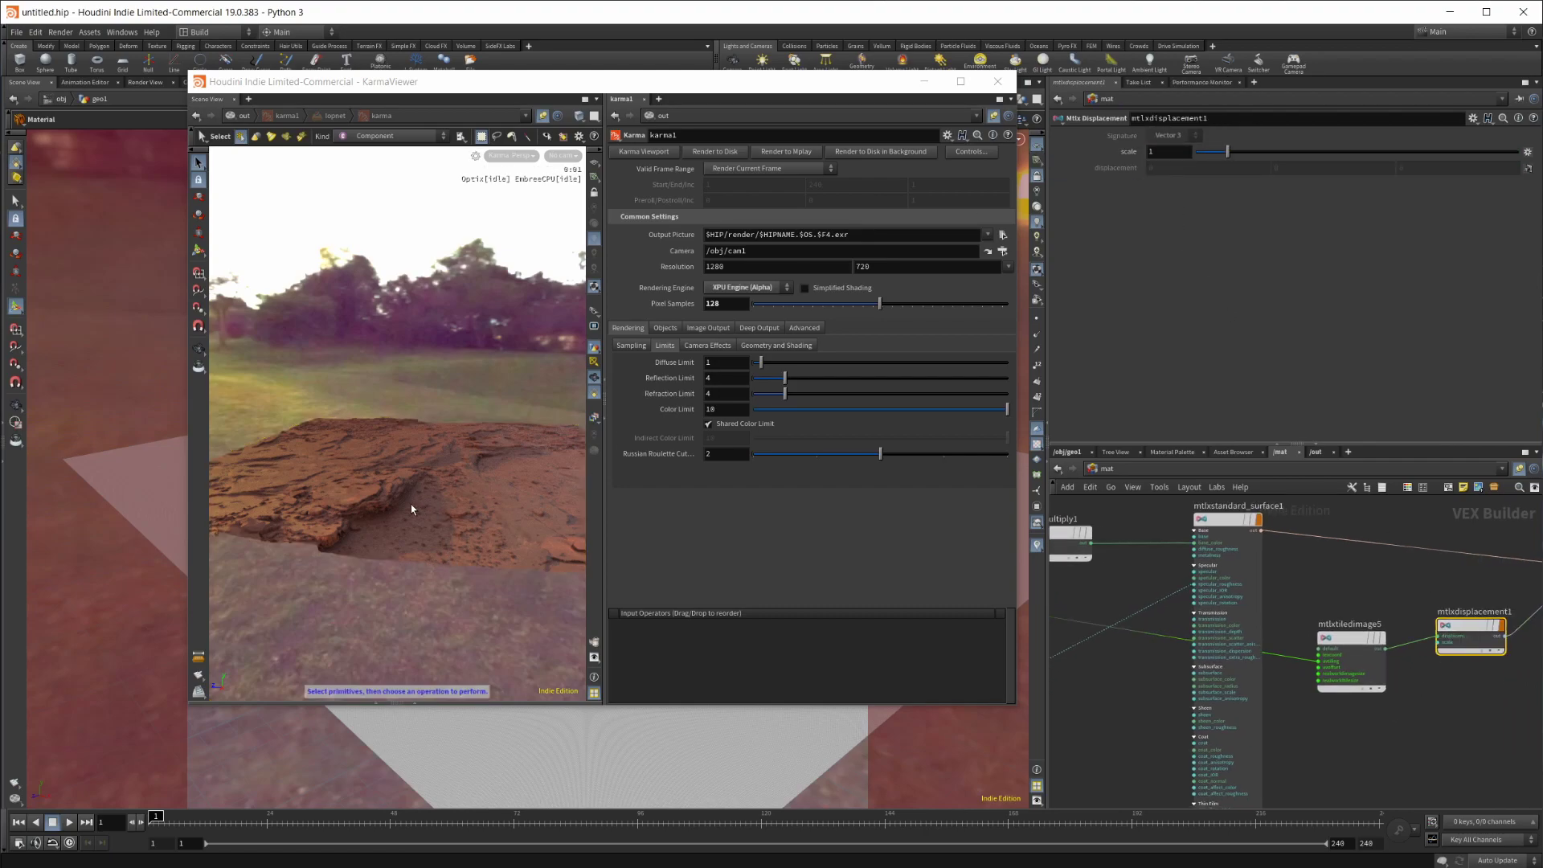
Step: Examine the ground's relief and displaced edges from several angles in the Karma viewer
{"action": "left_click_drag", "start_coordinate": [423, 482], "coordinate": [354, 538]}
{"action": "key", "text": "Escape"}
{"action": "middle_click_drag", "start_coordinate": [355, 537], "coordinate": [414, 546]}
{"action": "key", "text": "s"}
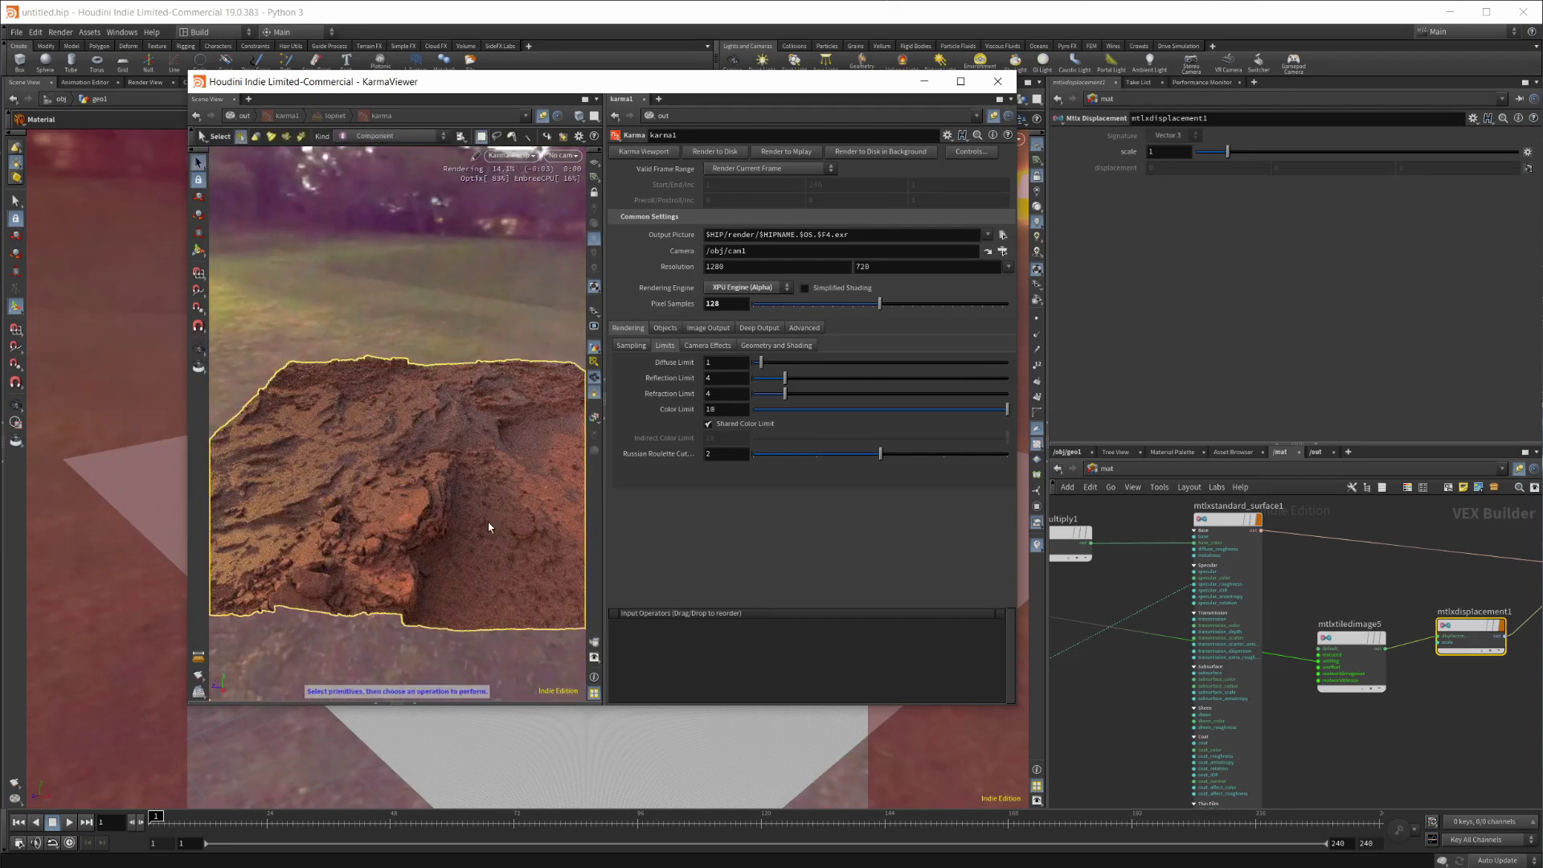
{"action": "right_click_drag", "start_coordinate": [429, 612], "coordinate": [469, 510], "text": "alt"}
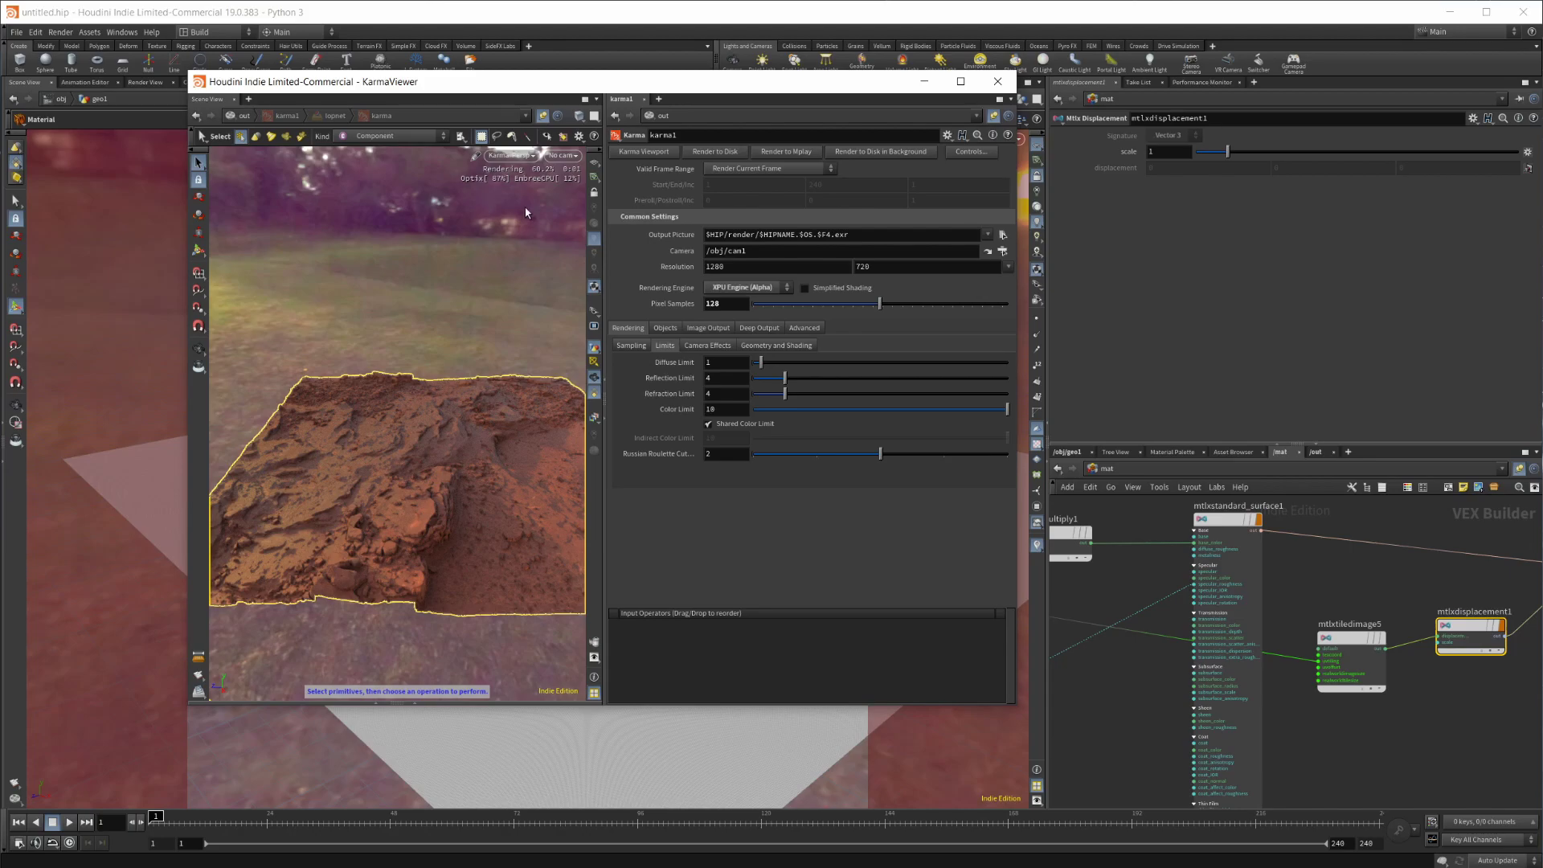
{"action": "key", "text": "Escape"}
{"action": "left_click_drag", "start_coordinate": [474, 441], "coordinate": [436, 452]}
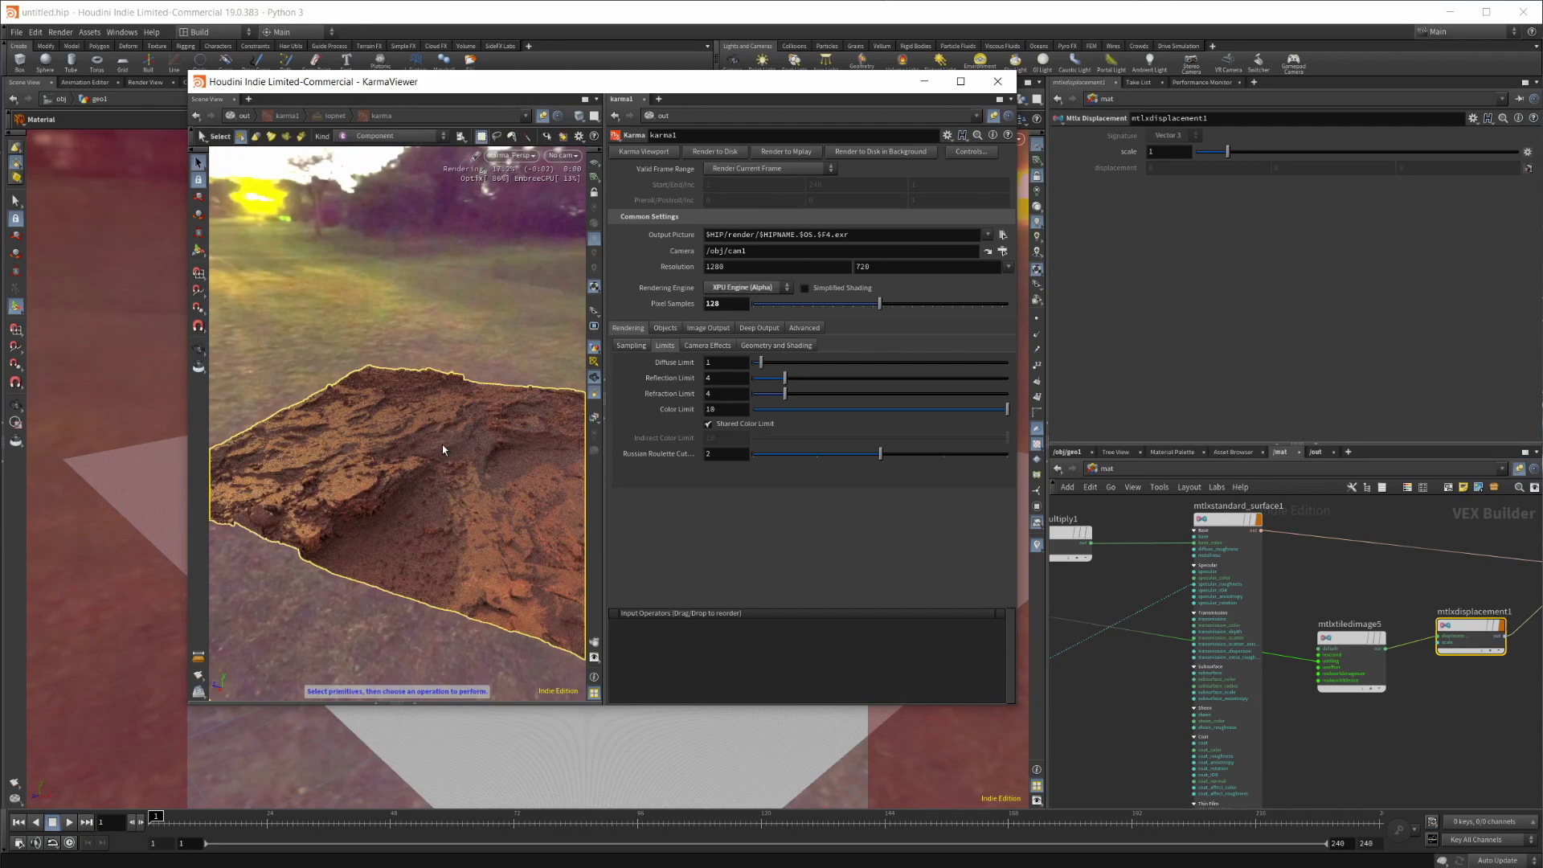
{"action": "mouse_move", "coordinate": [448, 479]}
{"action": "left_mouse_down", "text": "alt"}
{"action": "mouse_move", "coordinate": [493, 451]}
{"action": "mouse_move", "coordinate": [470, 468]}
{"action": "left_mouse_up", "text": "alt"}
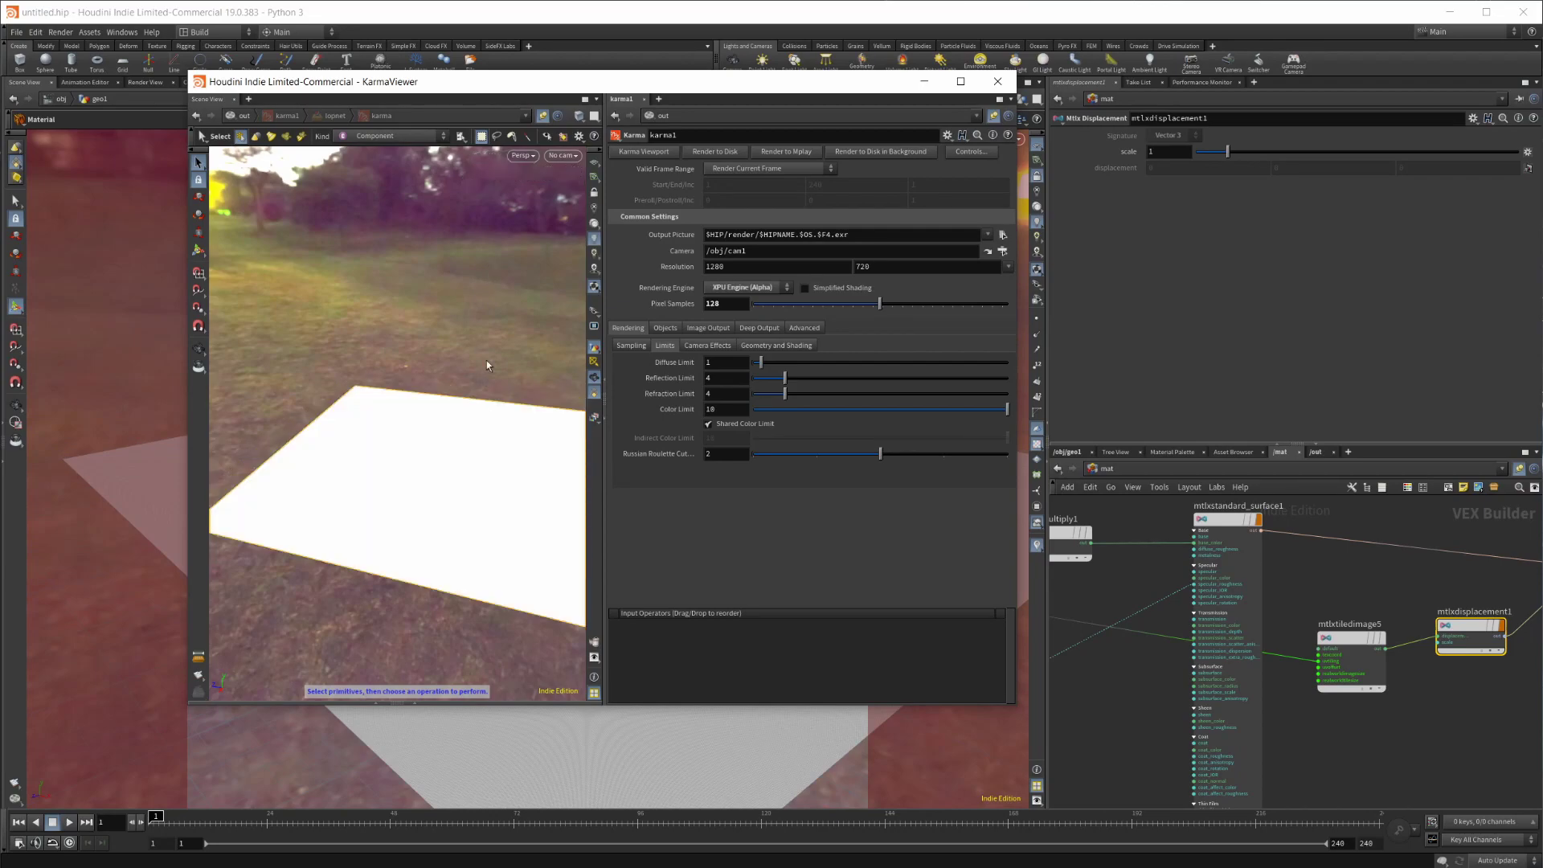
Step: Switch the viewport renderer back to Karma and inspect the displaced ground from different sides
{"action": "left_click", "coordinate": [521, 155]}
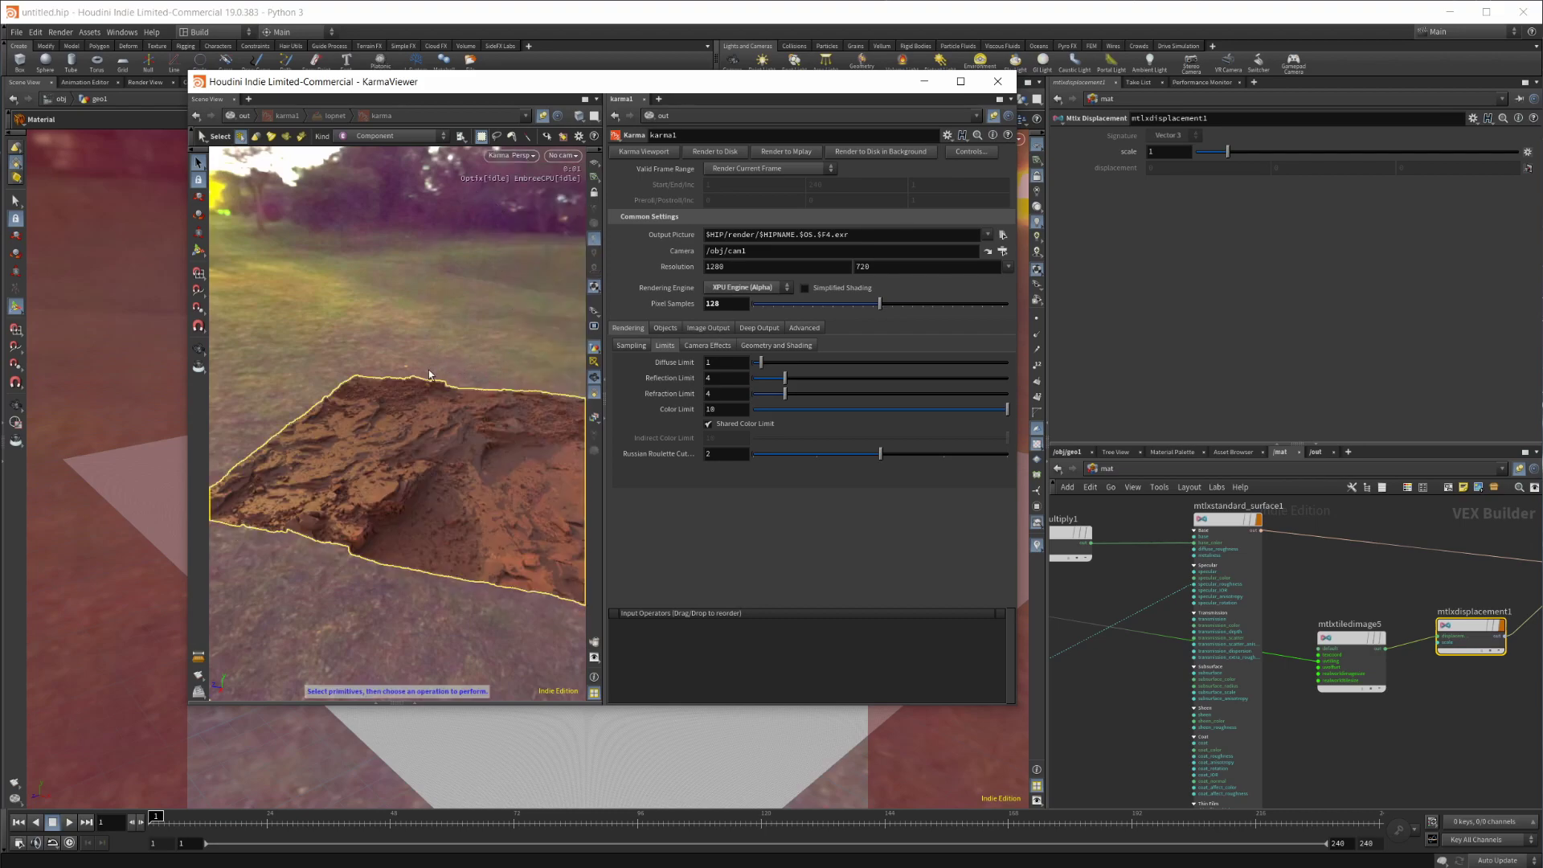
{"action": "left_click_drag", "start_coordinate": [427, 378], "coordinate": [419, 431], "text": "alt"}
{"action": "key", "text": "s"}
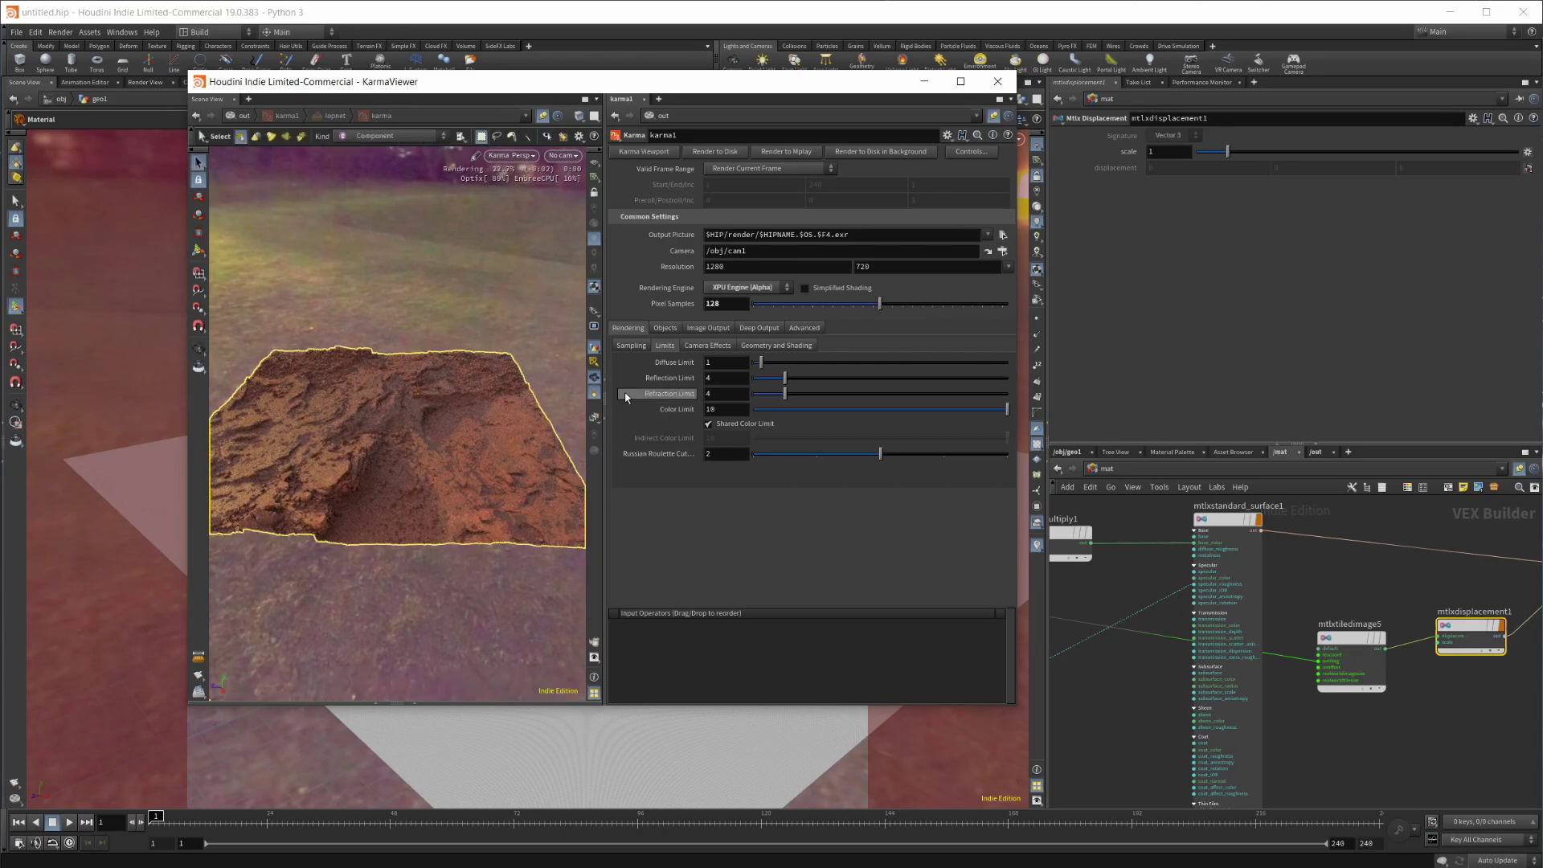
{"action": "key", "text": "Escape"}
{"action": "left_click_drag", "start_coordinate": [438, 414], "coordinate": [408, 480]}
{"action": "key", "text": "s"}
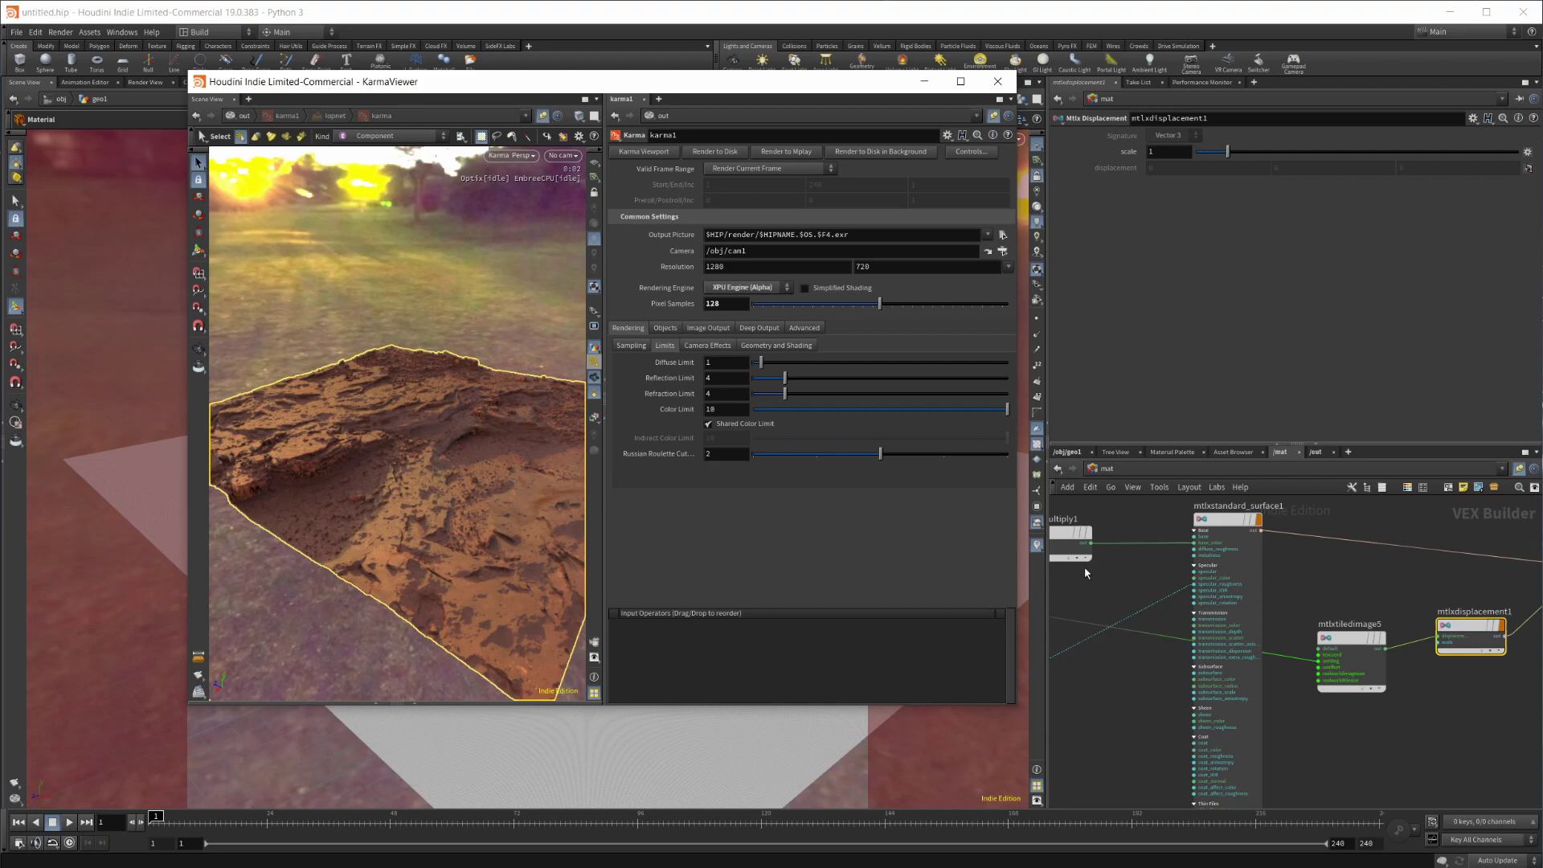
Step: Frame the entire material network to review all of its nodes
{"action": "key", "text": "h"}
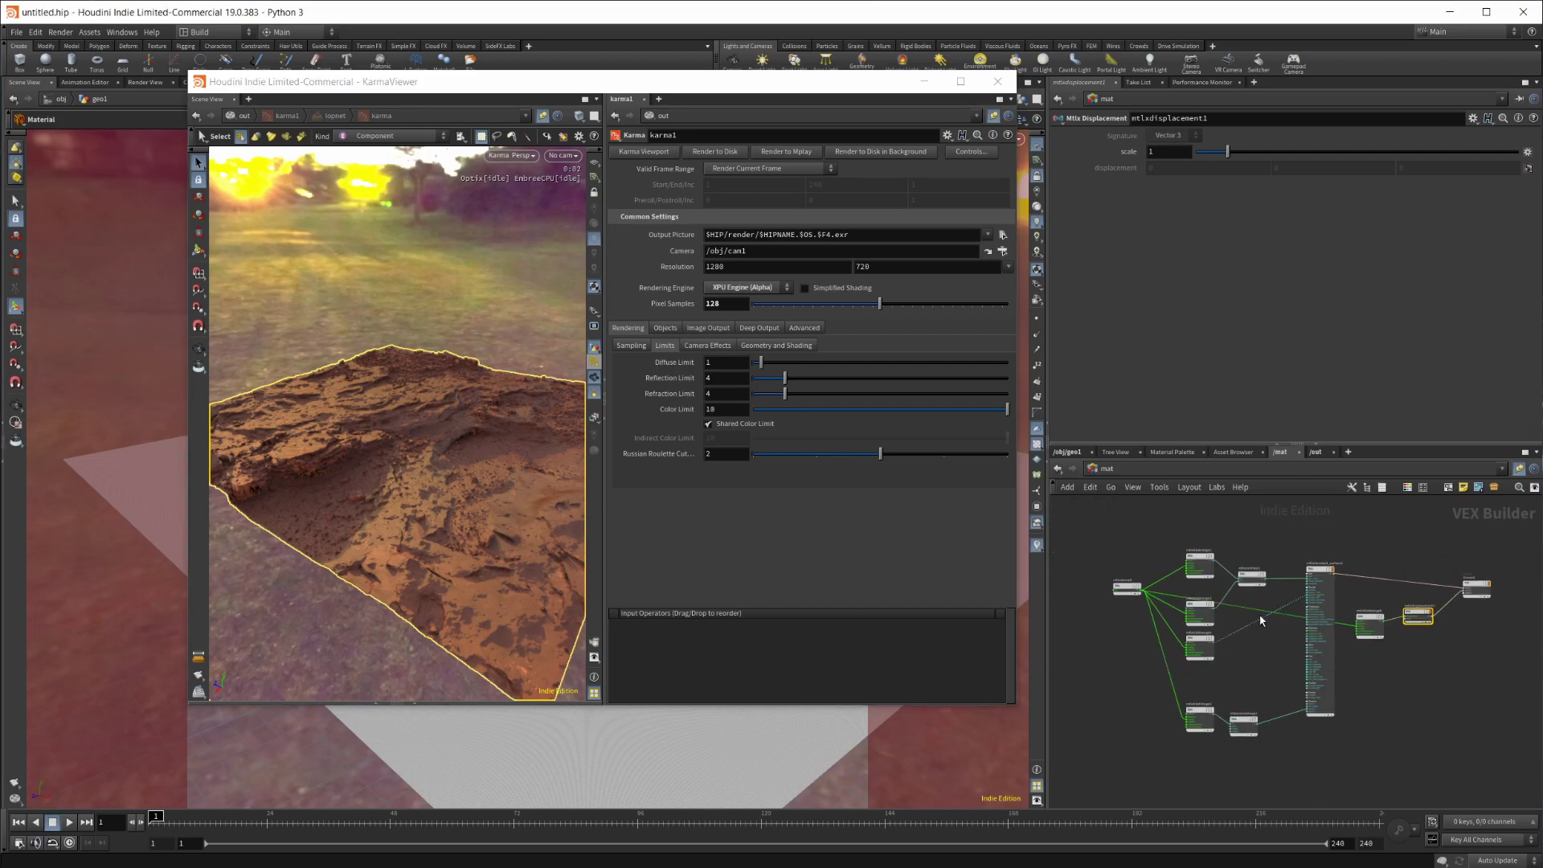